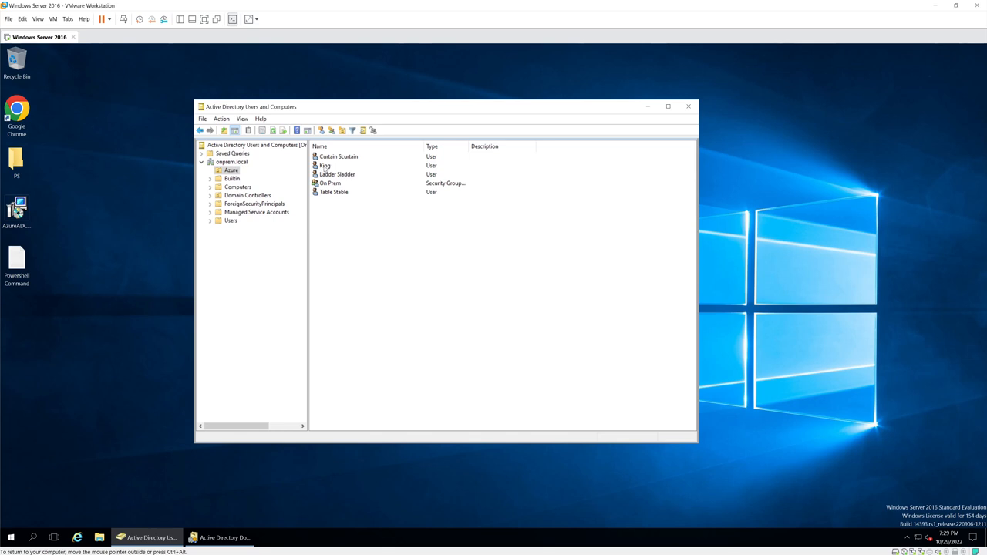
Check the group memberships of the second user listed in the Azure organizational unit
{"action": "right_click", "coordinate": [325, 167]}
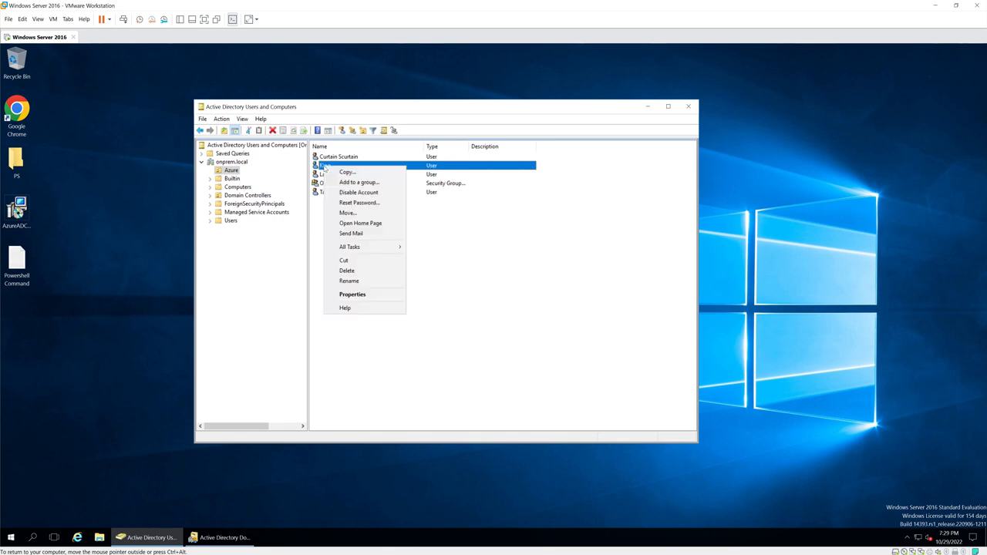
{"action": "left_click", "coordinate": [362, 298]}
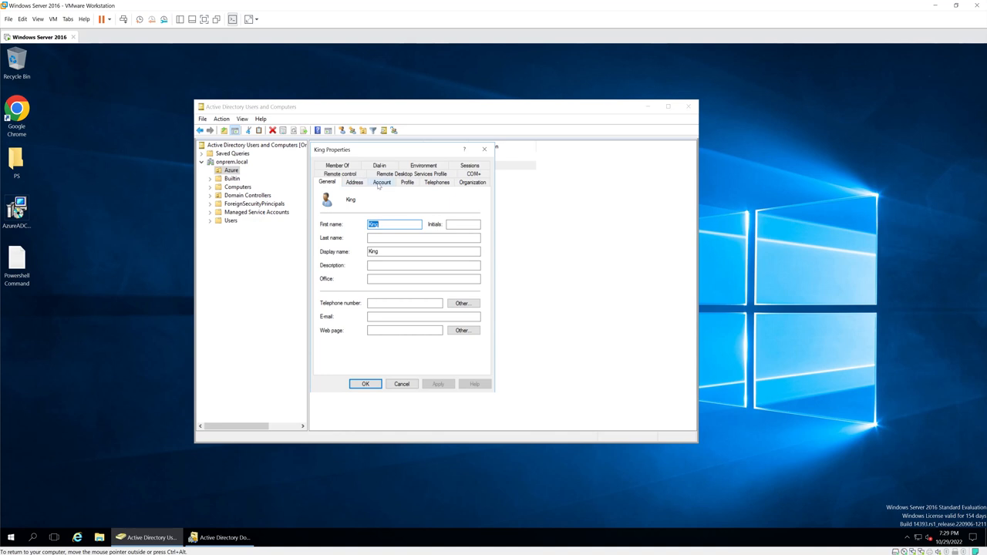
{"action": "left_click", "coordinate": [342, 167]}
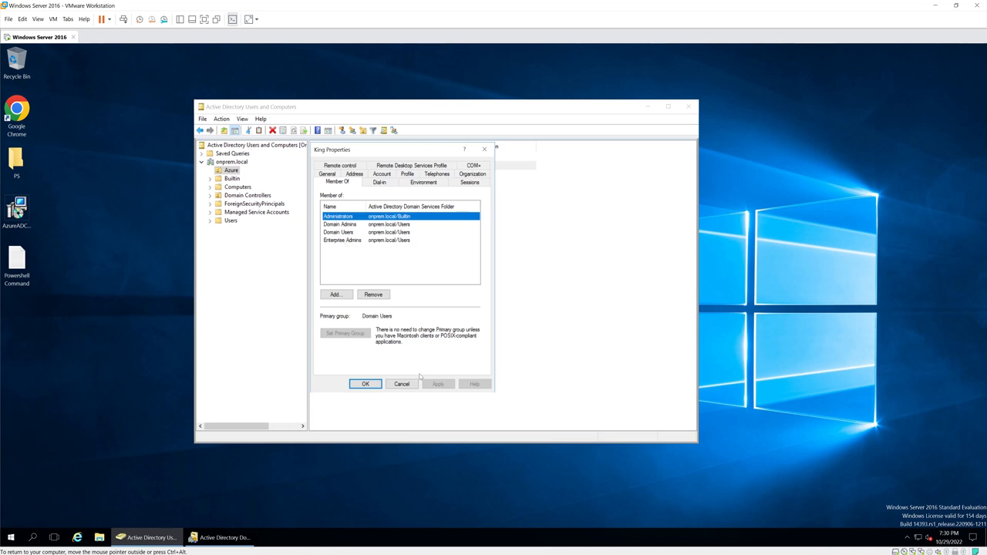
{"action": "left_click", "coordinate": [366, 384]}
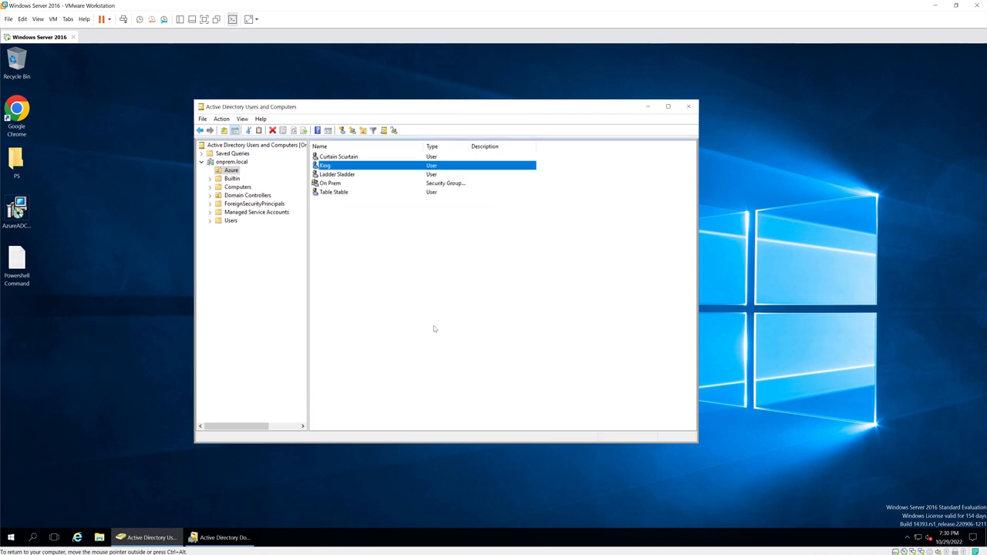
Check the group memberships of the last user listed in the Azure organizational unit
{"action": "right_click", "coordinate": [334, 194]}
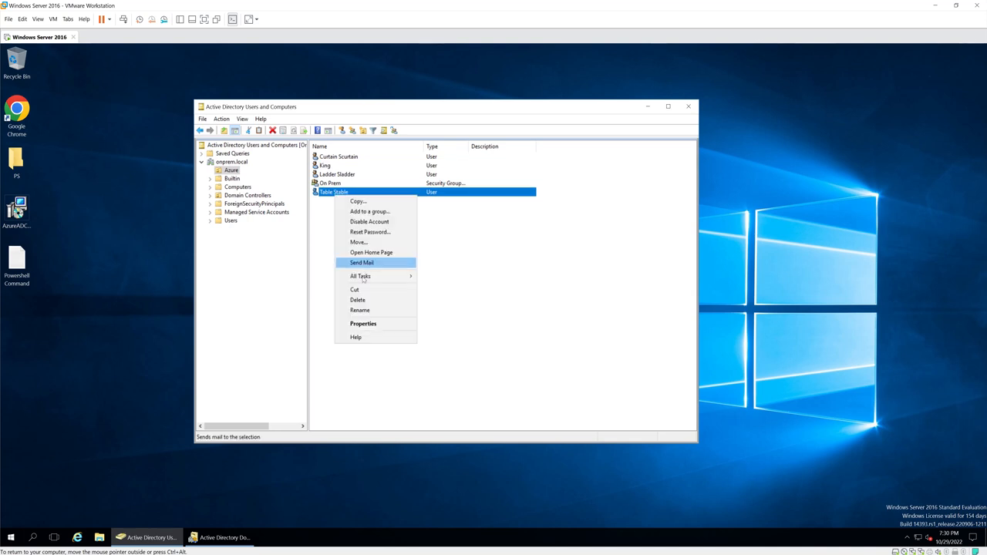
{"action": "left_click", "coordinate": [362, 325]}
{"action": "left_click", "coordinate": [339, 165]}
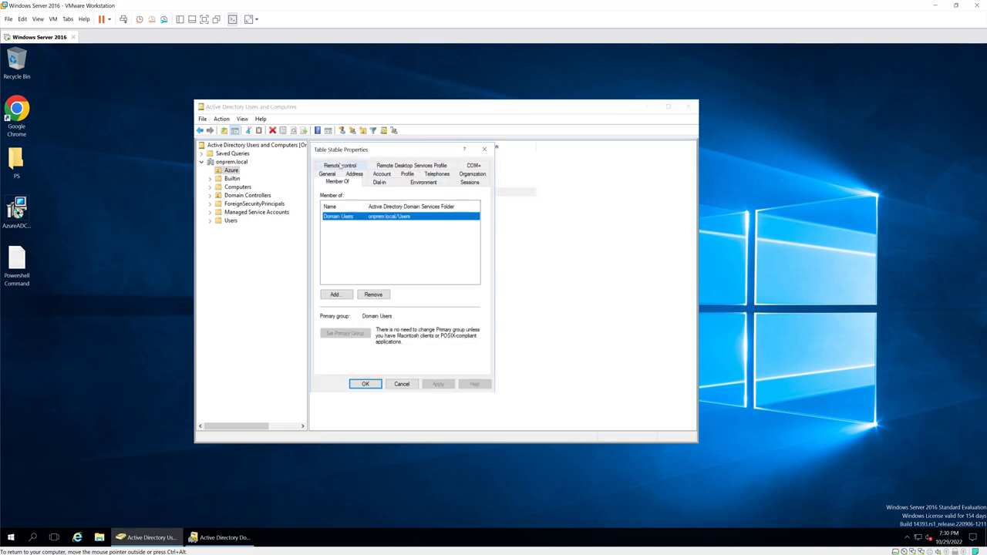
{"action": "left_click", "coordinate": [408, 382]}
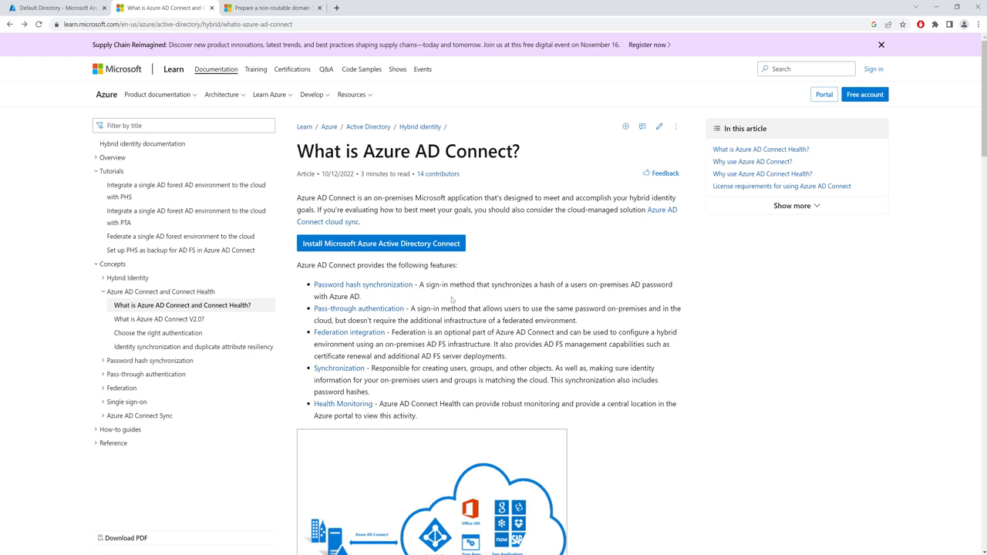
Download AzureADConnect.msi through the install link in the "What is Azure AD Connect?" article, and return to the article
{"action": "left_click", "coordinate": [430, 245]}
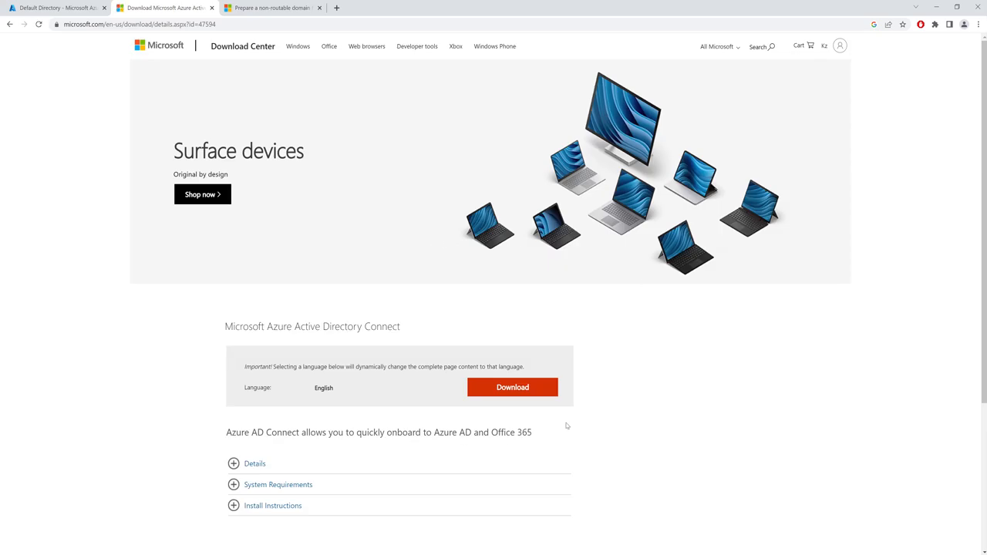
{"action": "left_click", "coordinate": [528, 388]}
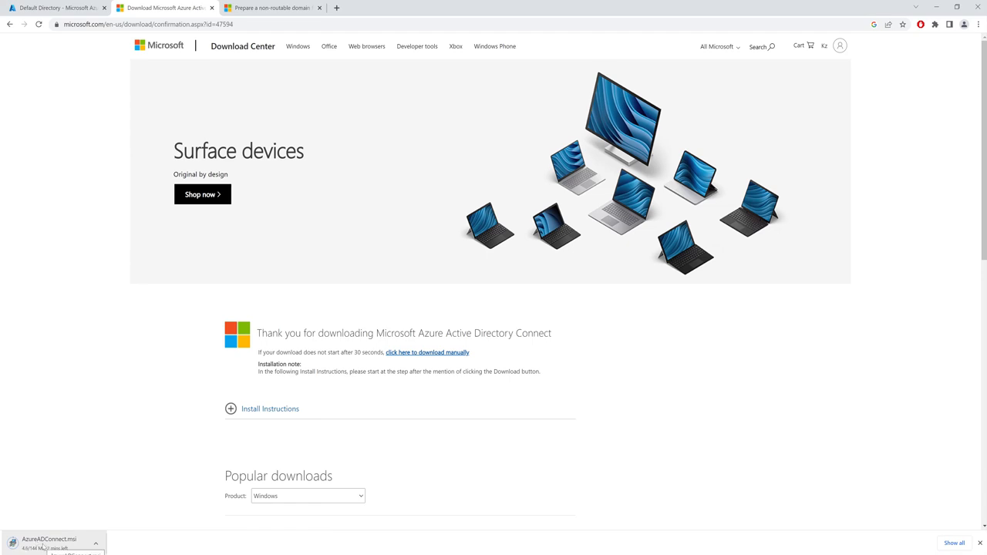
{"action": "key", "text": "alt+Left"}
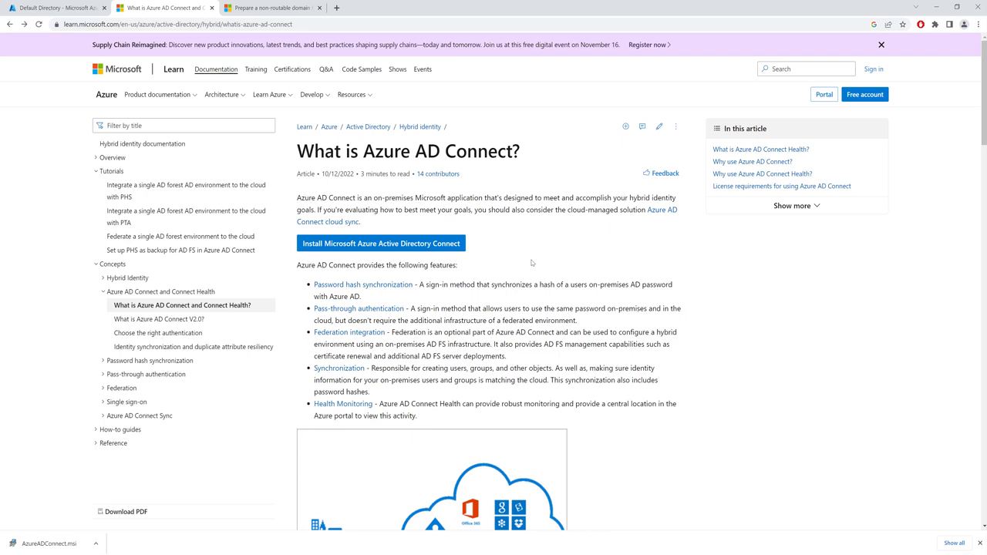
Open the Azure AD users list in the Azure portal and check the assigned roles of the first user
{"action": "left_click", "coordinate": [63, 10]}
{"action": "left_click", "coordinate": [65, 179]}
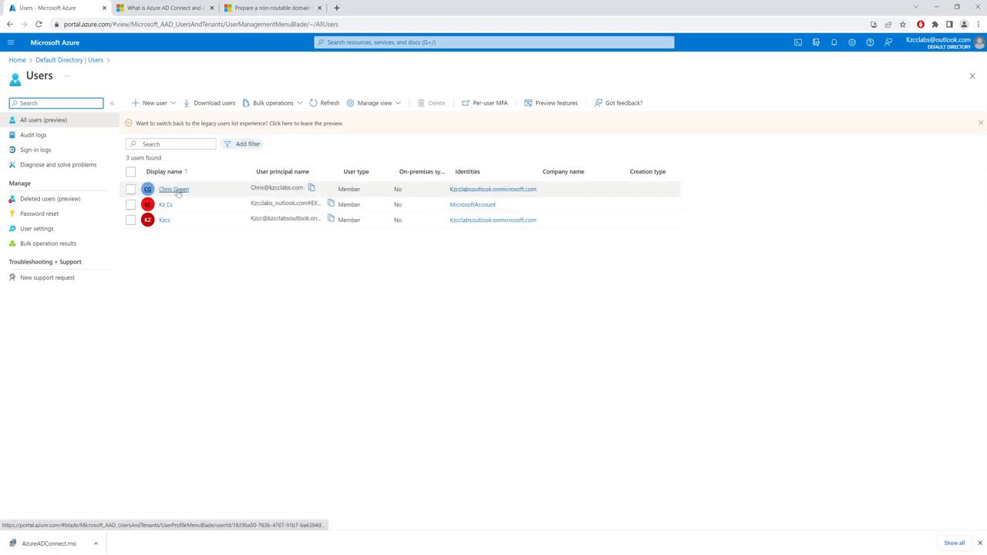
{"action": "left_click", "coordinate": [175, 190]}
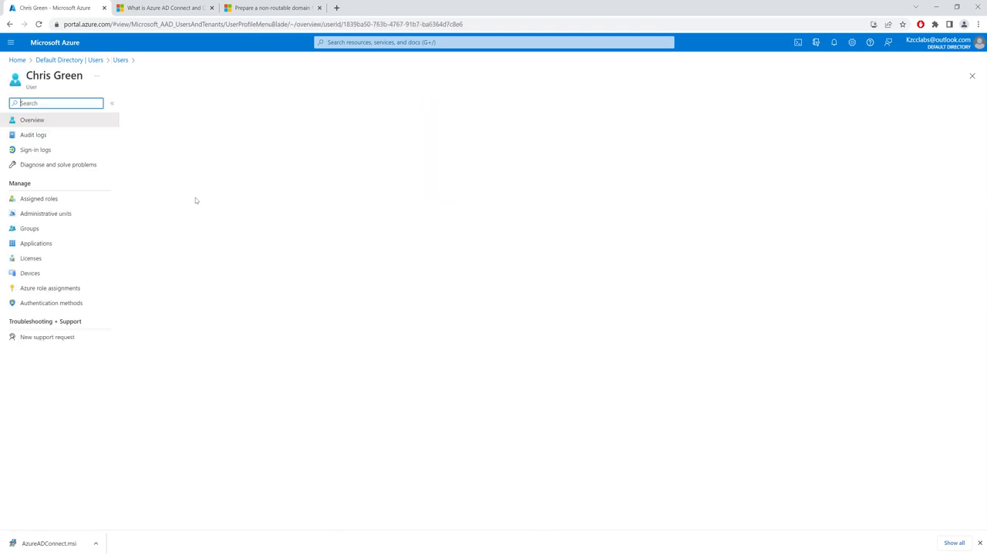
{"action": "left_click", "coordinate": [66, 202]}
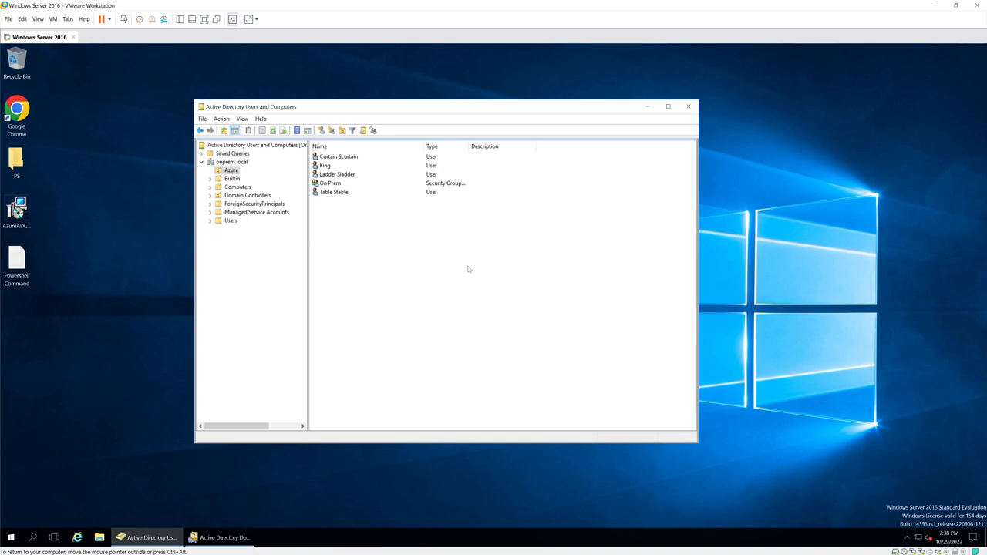
View the account logon settings of the last user in the Azure organizational unit, and read the non-routable domain article's contoso.local example in Chrome
{"action": "right_click", "coordinate": [330, 194]}
{"action": "left_click", "coordinate": [376, 323]}
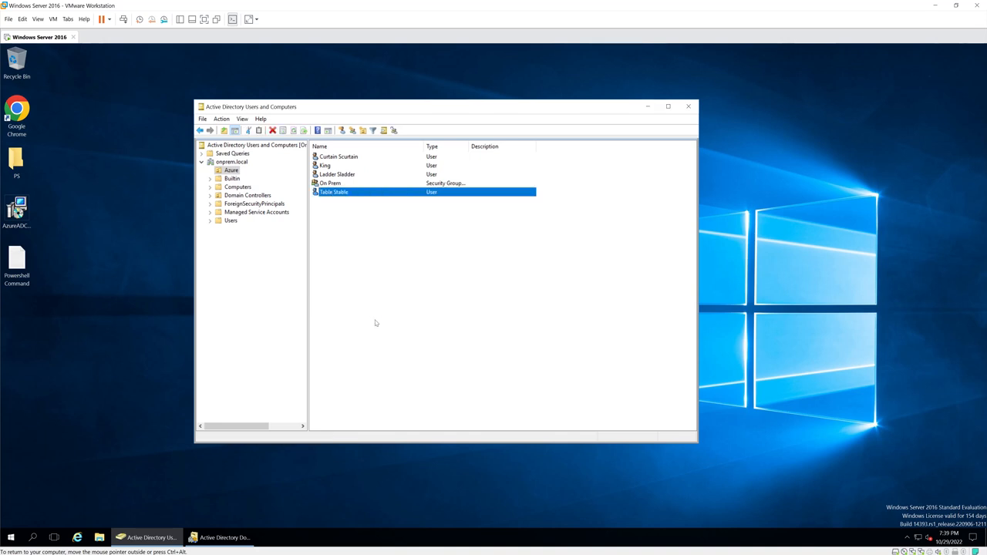
{"action": "left_click", "coordinate": [382, 183]}
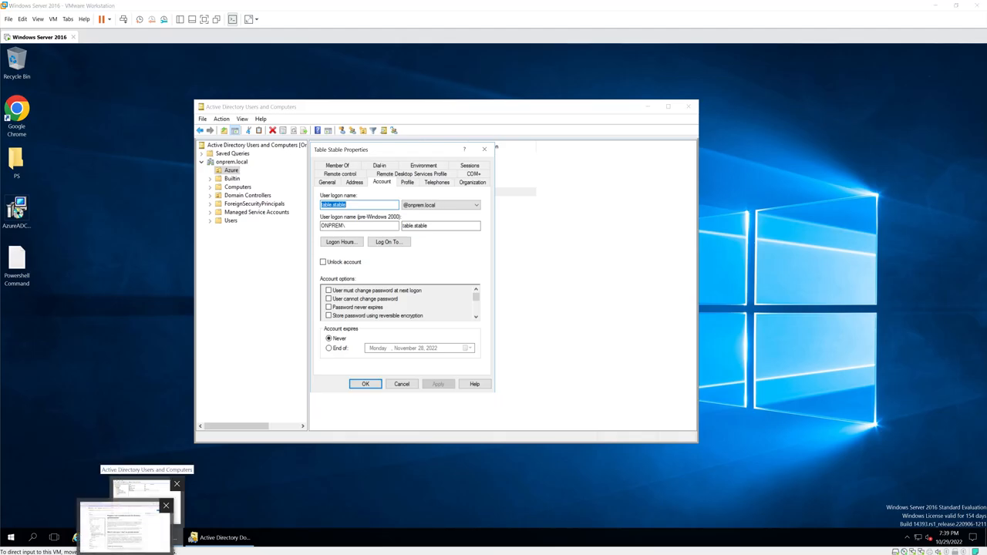
{"action": "left_click", "coordinate": [125, 541]}
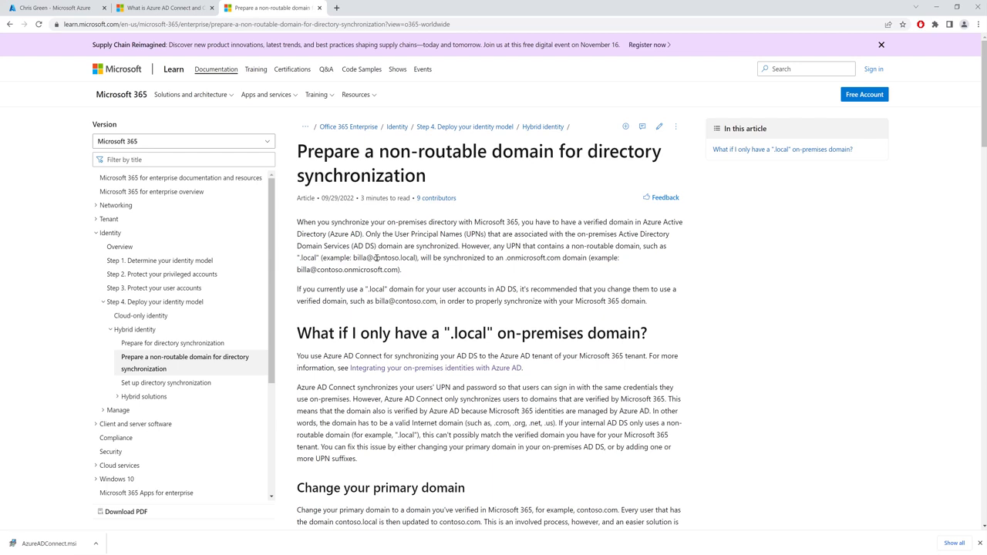
{"action": "left_click_drag", "start_coordinate": [374, 257], "coordinate": [417, 258]}
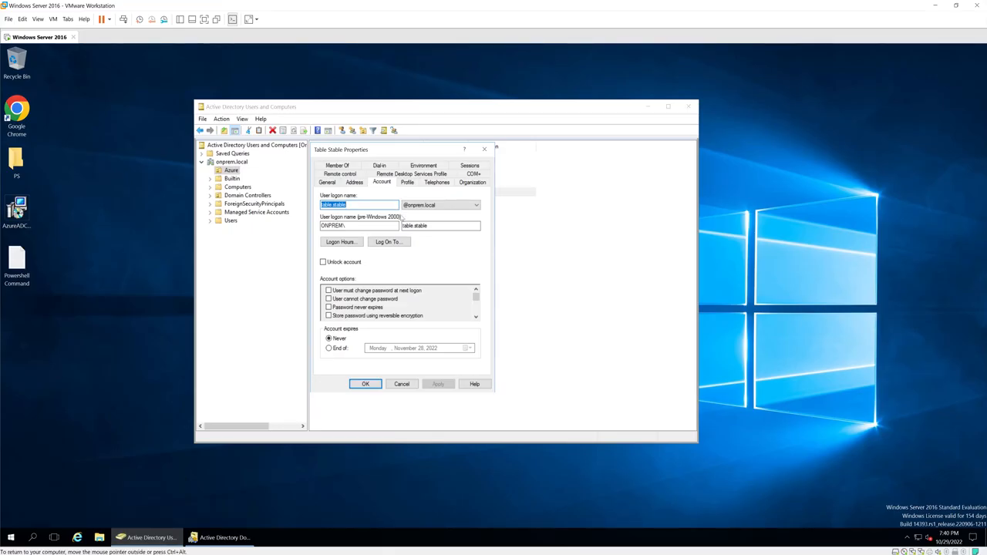
{"action": "left_click", "coordinate": [410, 207]}
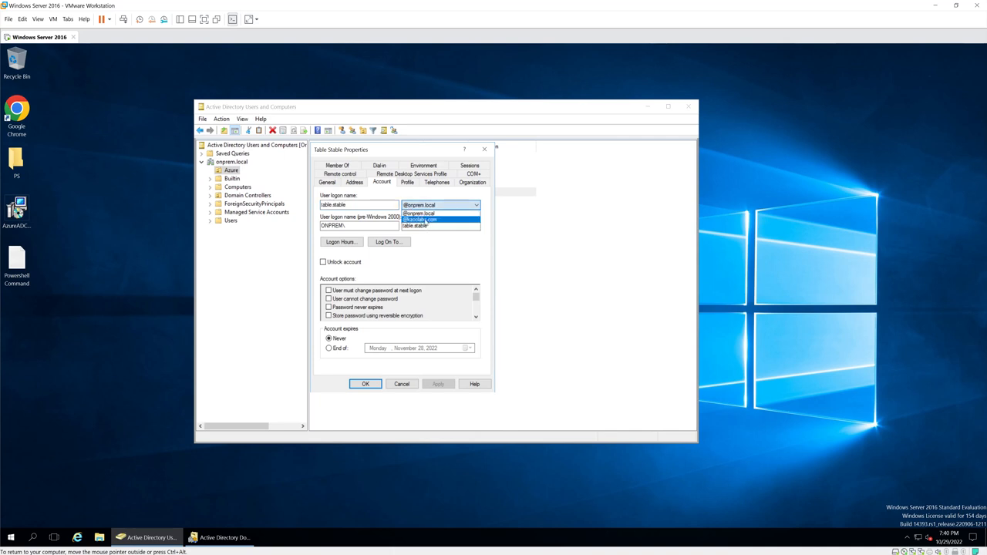
{"action": "left_click", "coordinate": [424, 222]}
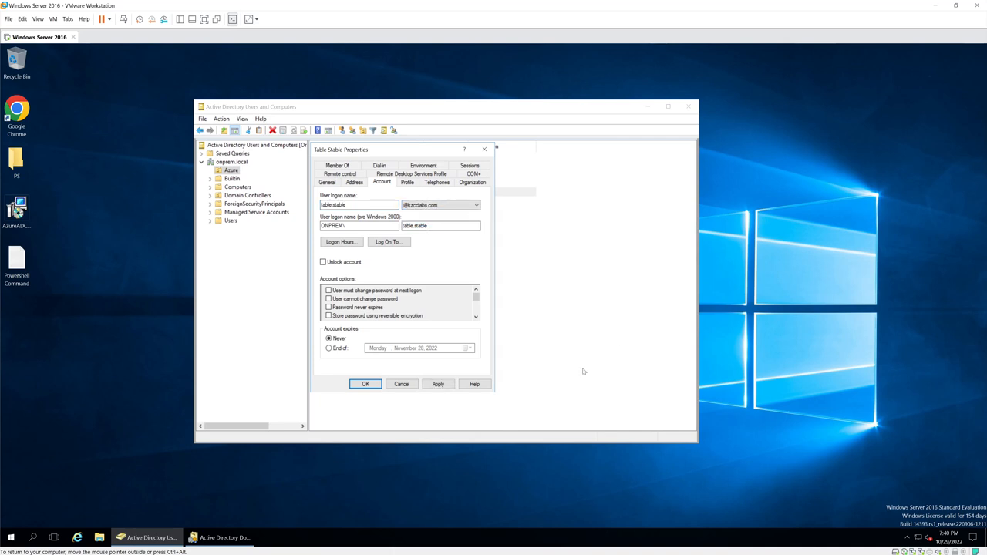
Review the alternative UPN suffixes in the Active Directory Domains and Trusts properties, and return to Active Directory Users and Computers
{"action": "left_click", "coordinate": [225, 541]}
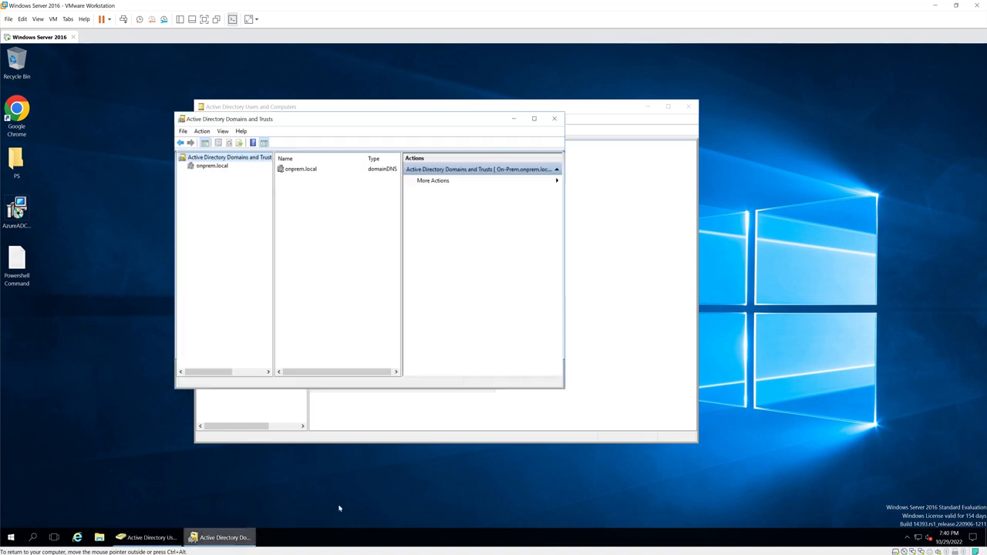
{"action": "right_click", "coordinate": [245, 158]}
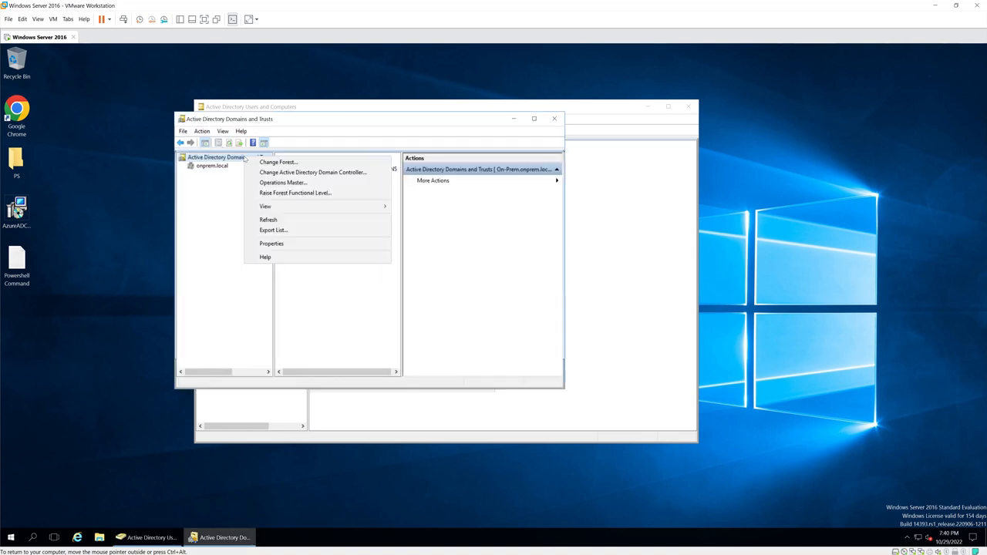
{"action": "left_click", "coordinate": [272, 244]}
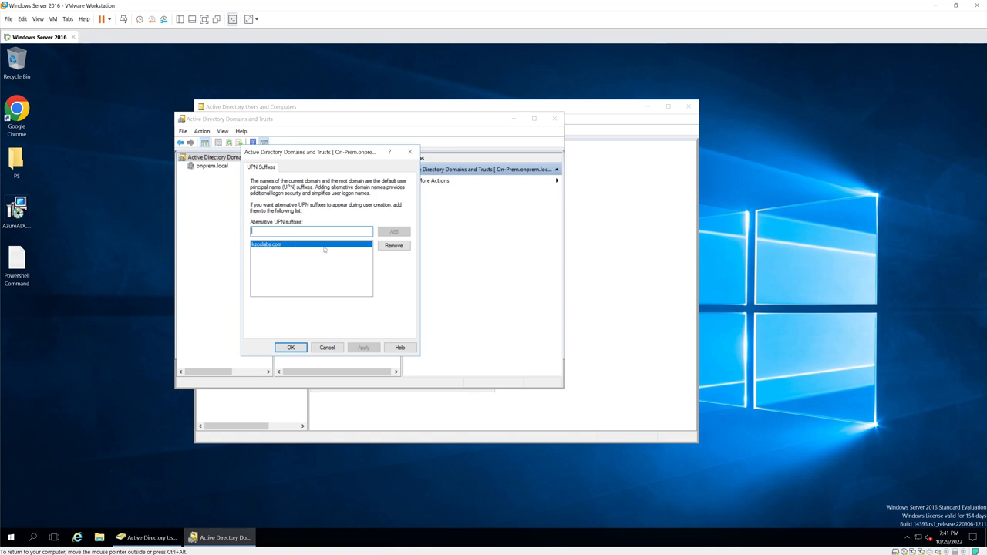
{"action": "left_click", "coordinate": [629, 320]}
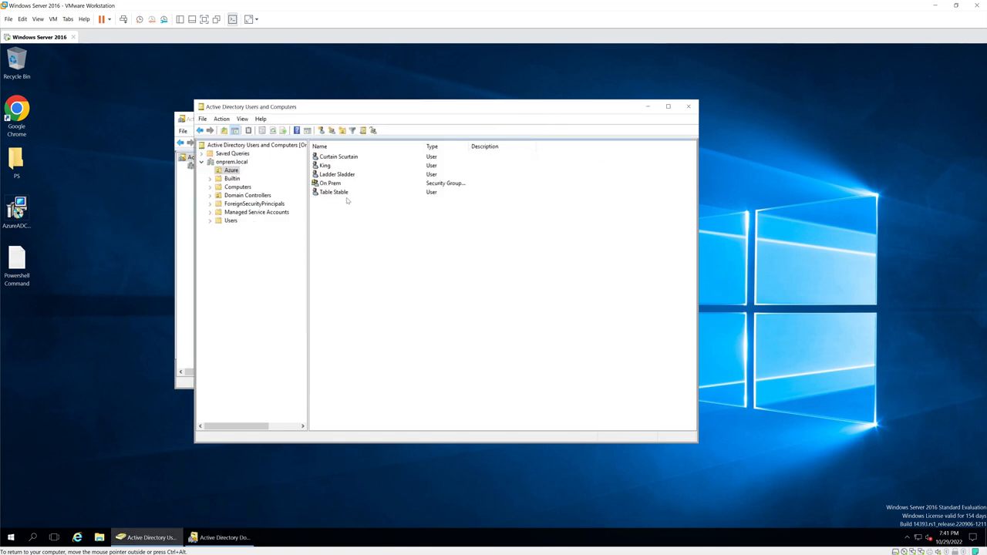
{"action": "left_click", "coordinate": [335, 192]}
{"action": "right_click", "coordinate": [334, 192]}
{"action": "left_click", "coordinate": [358, 321]}
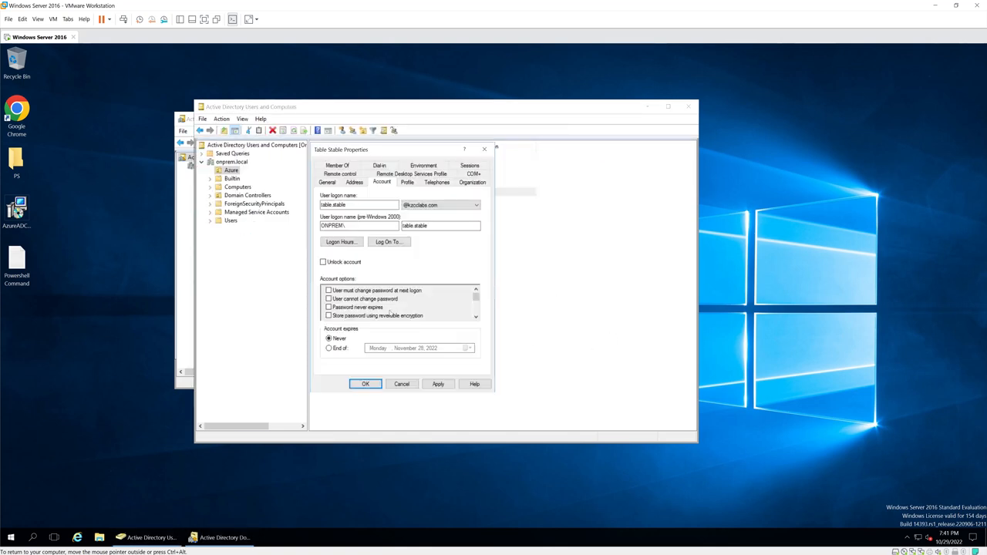
{"action": "left_click", "coordinate": [440, 205]}
{"action": "left_click", "coordinate": [438, 213]}
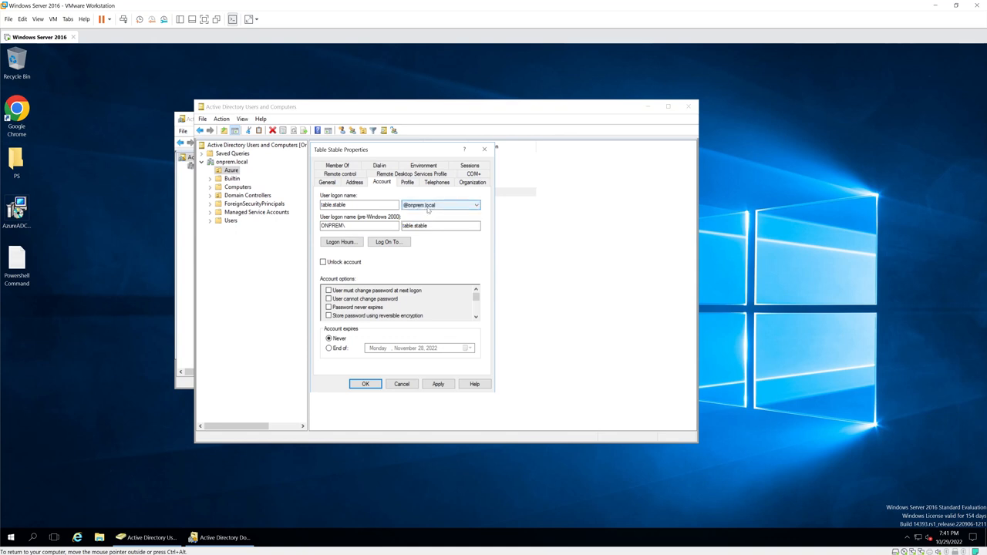
{"action": "left_click", "coordinate": [440, 205]}
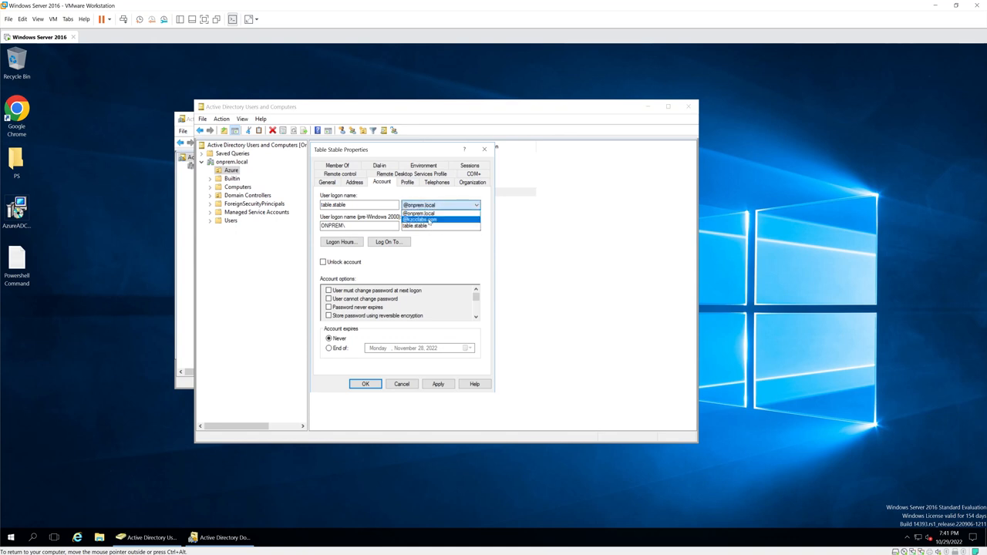
{"action": "left_click", "coordinate": [428, 220]}
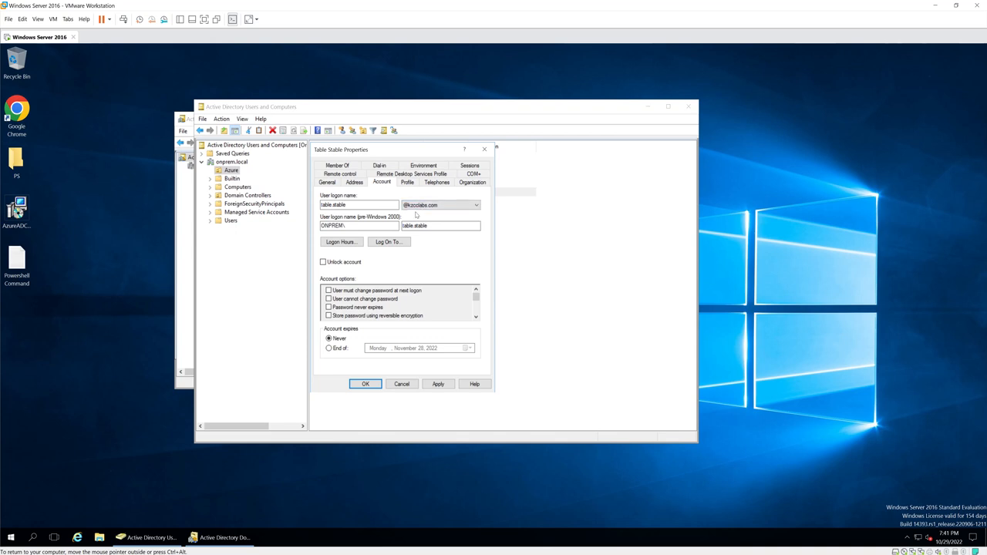
{"action": "left_click_drag", "start_coordinate": [402, 149], "coordinate": [609, 146]}
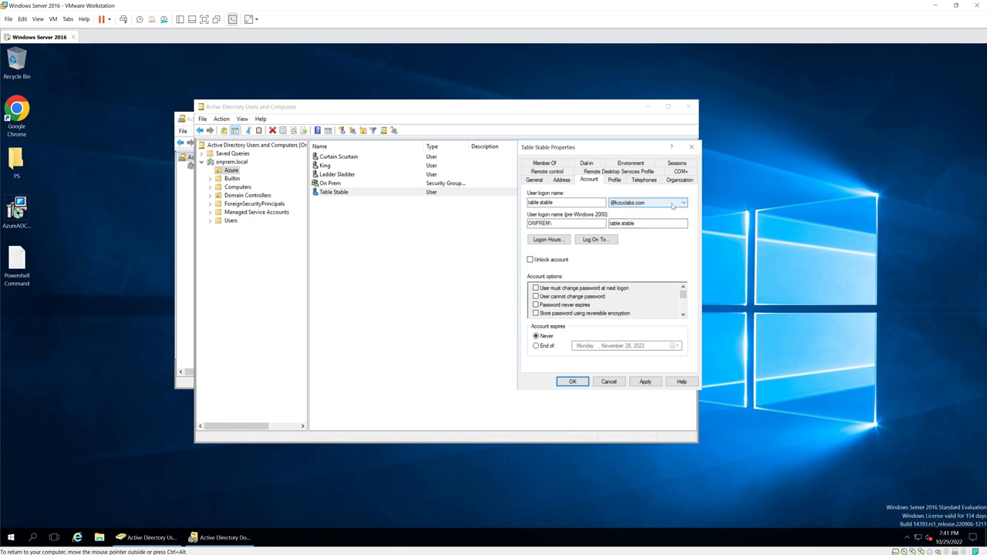
{"action": "left_click", "coordinate": [609, 382]}
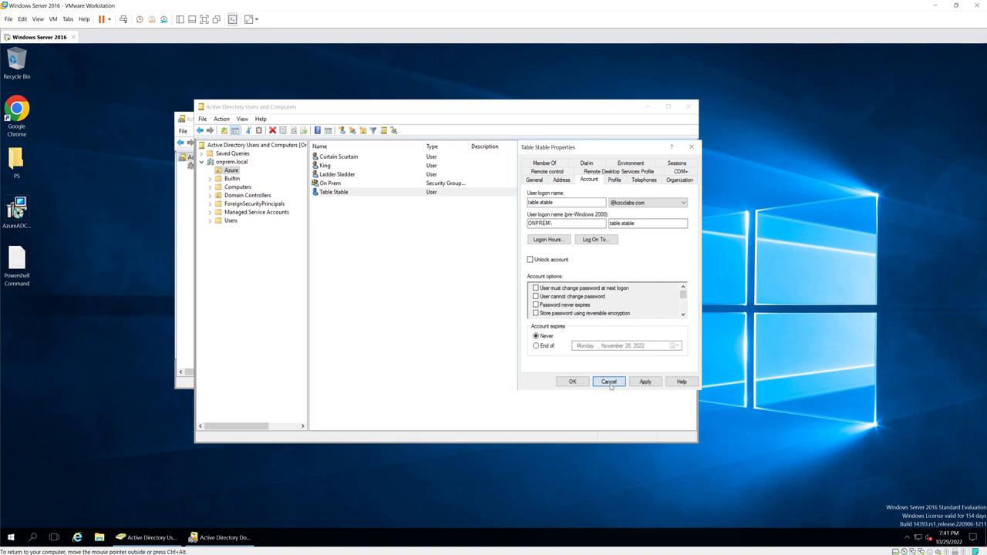
Check the available logon name suffixes of the first user in the Azure organizational unit, and close the properties without changes
{"action": "left_click", "coordinate": [339, 158]}
{"action": "right_click", "coordinate": [338, 158]}
{"action": "left_click", "coordinate": [376, 288]}
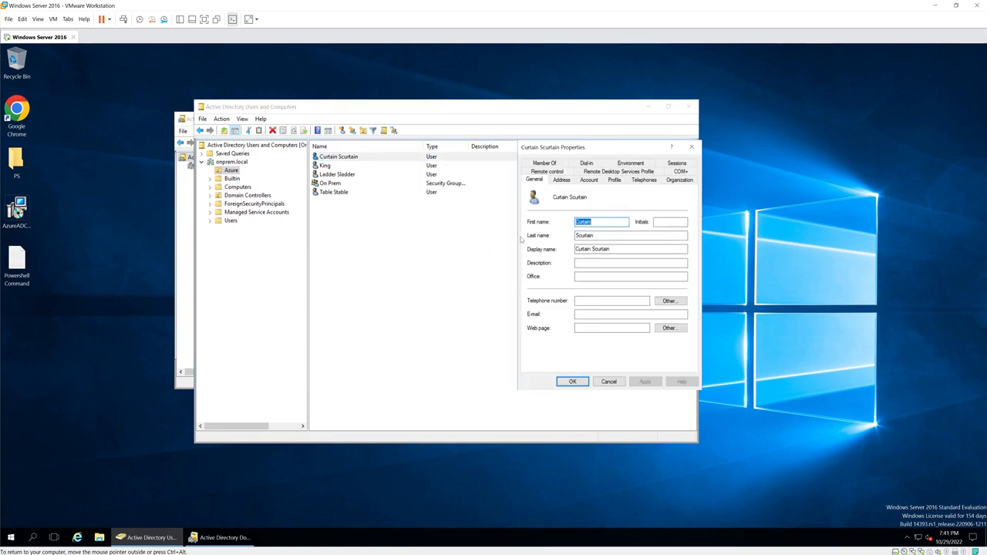
{"action": "left_click", "coordinate": [590, 172]}
{"action": "left_click", "coordinate": [590, 174]}
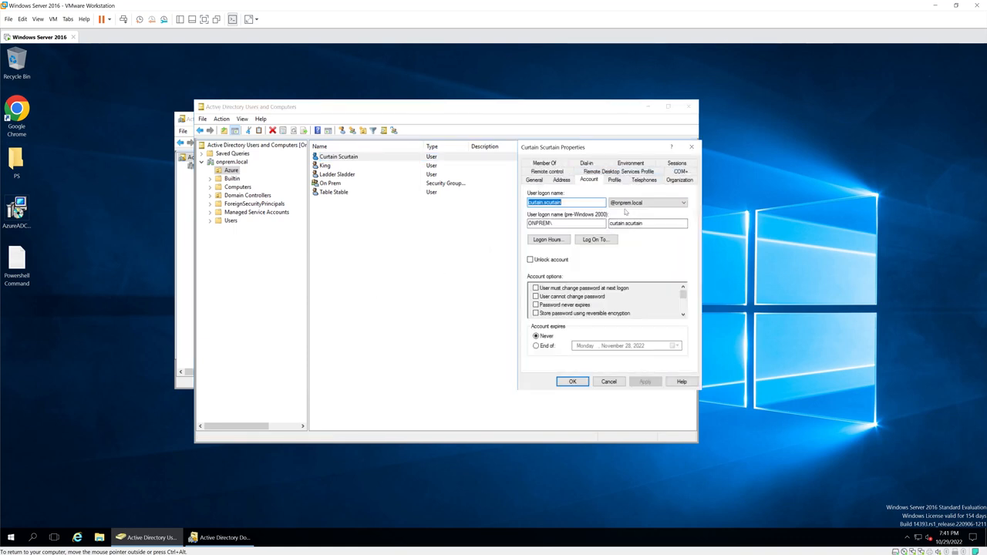
{"action": "left_click", "coordinate": [649, 203]}
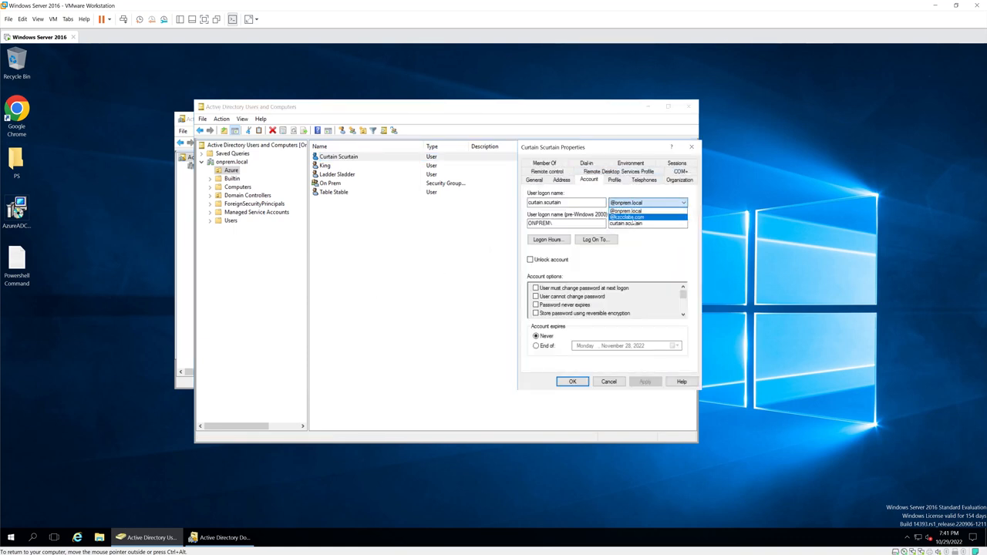
{"action": "left_click", "coordinate": [658, 195]}
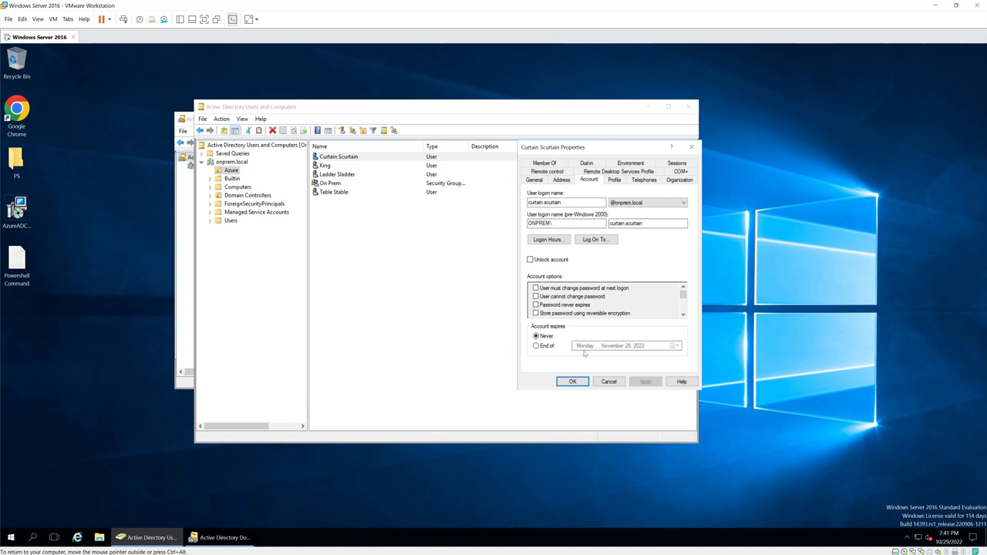
{"action": "left_click", "coordinate": [608, 381]}
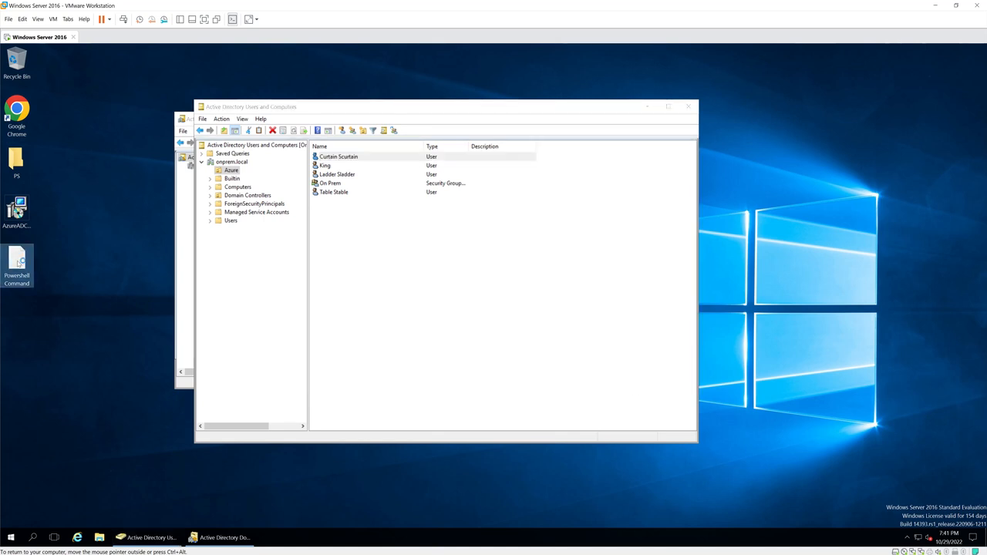
Open the Powershell Command text file on the desktop and read its UPN replacement commands
{"action": "double_click", "coordinate": [17, 262]}
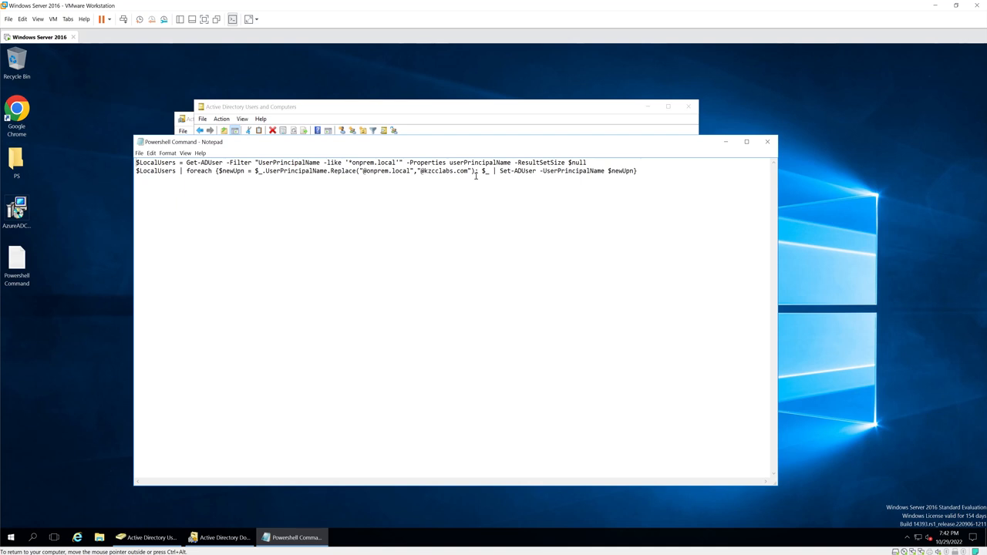
Copy both UPN replacement commands from the text file and run them in Windows PowerShell as administrator
{"action": "left_click_drag", "start_coordinate": [638, 171], "coordinate": [159, 141]}
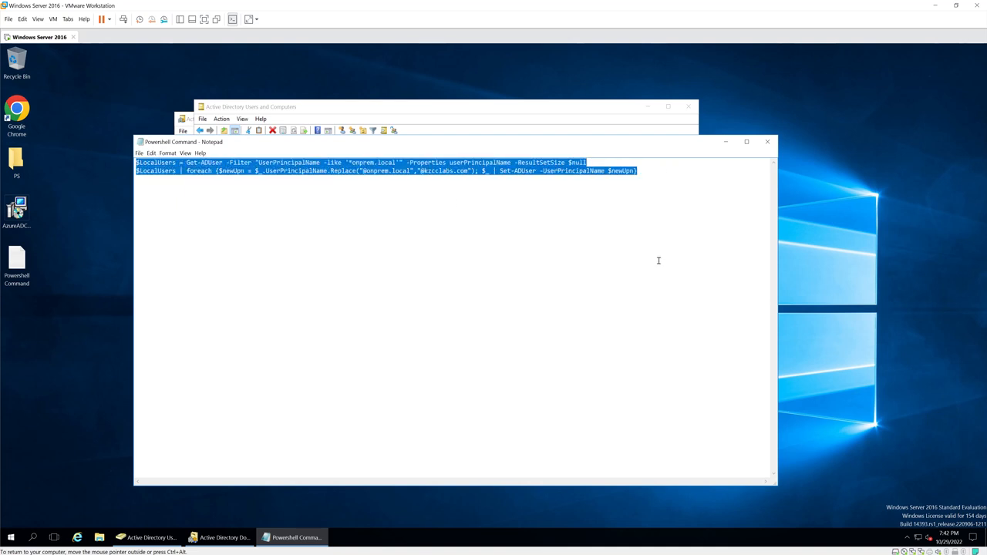
{"action": "left_click", "coordinate": [32, 537]}
{"action": "type", "text": "Power"}
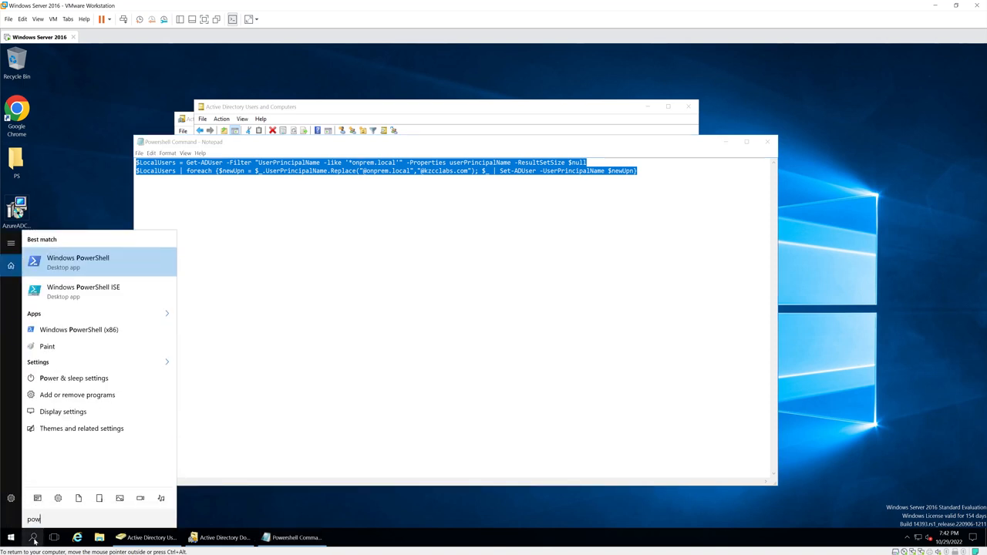
{"action": "right_click", "coordinate": [88, 260]}
{"action": "left_click", "coordinate": [115, 267]}
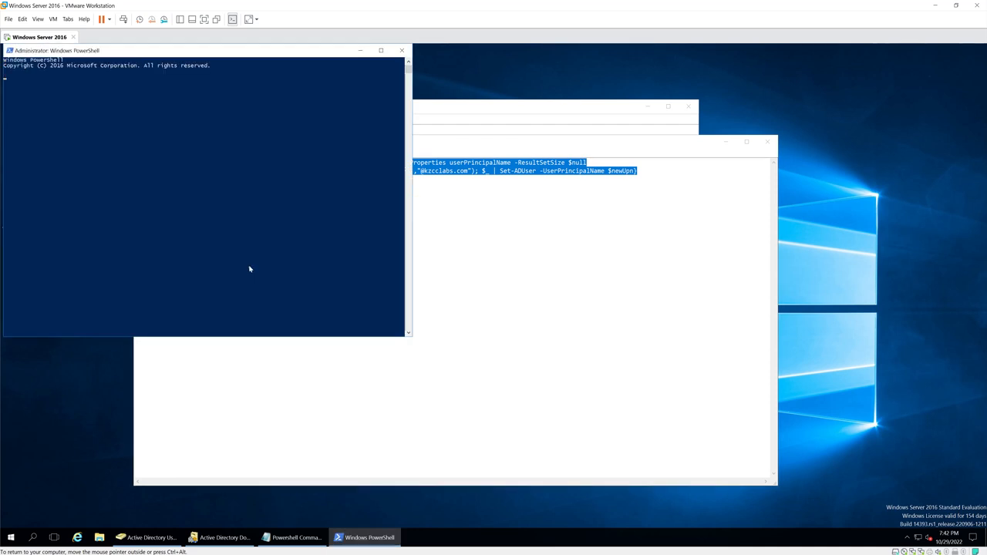
{"action": "right_click", "coordinate": [124, 123]}
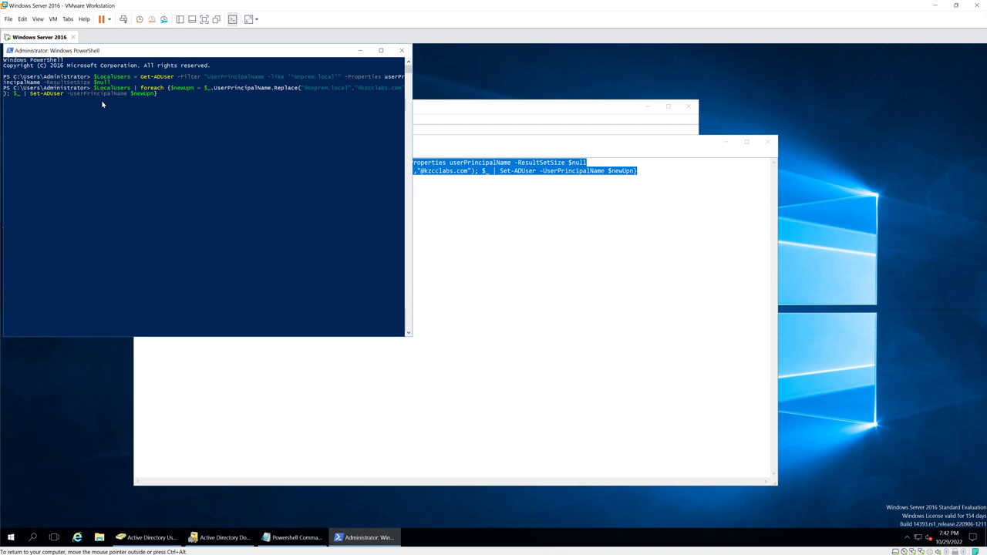
{"action": "key", "text": "Return"}
Minimize the PowerShell and Notepad windows, and refresh the Azure organizational unit in Active Directory Users and Computers
{"action": "left_click", "coordinate": [359, 50]}
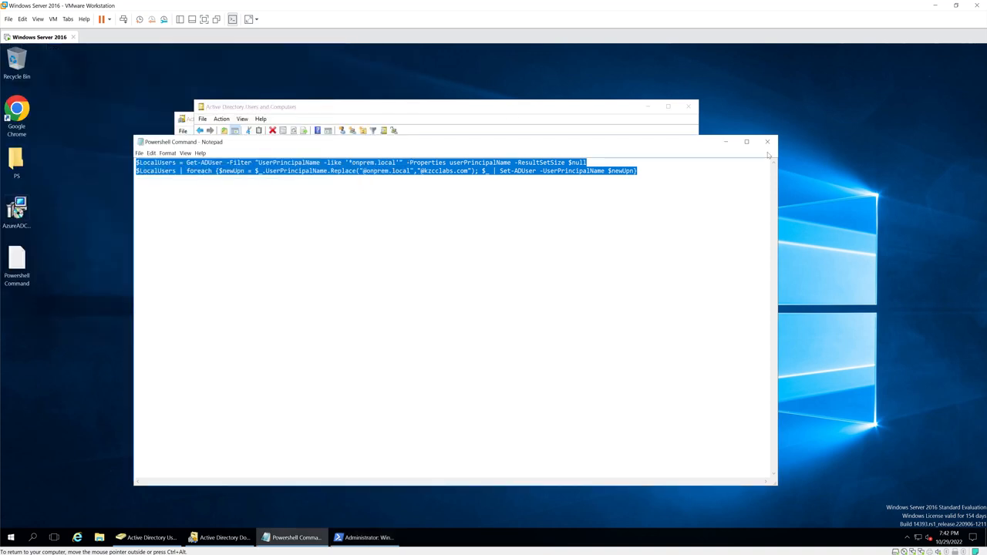
{"action": "left_click", "coordinate": [724, 144]}
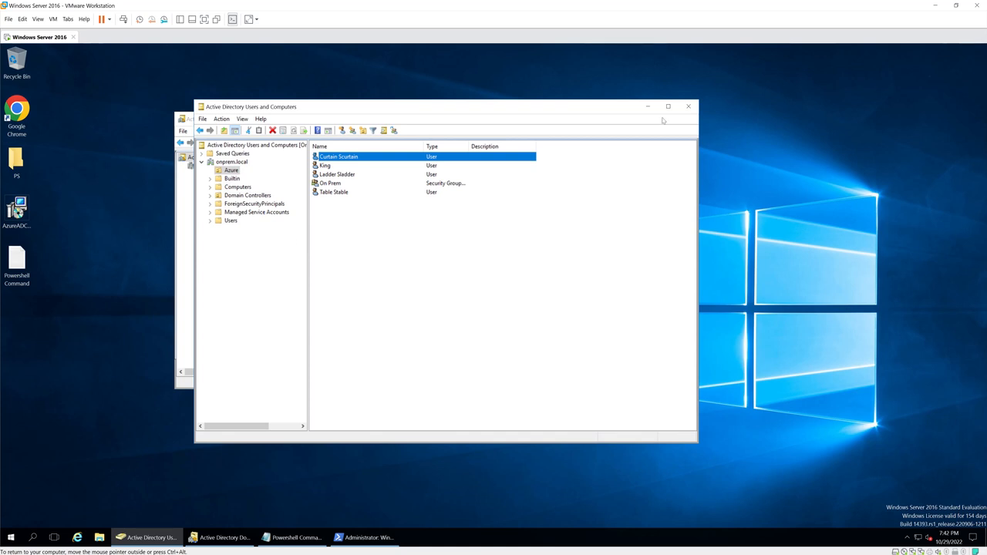
{"action": "right_click", "coordinate": [438, 242]}
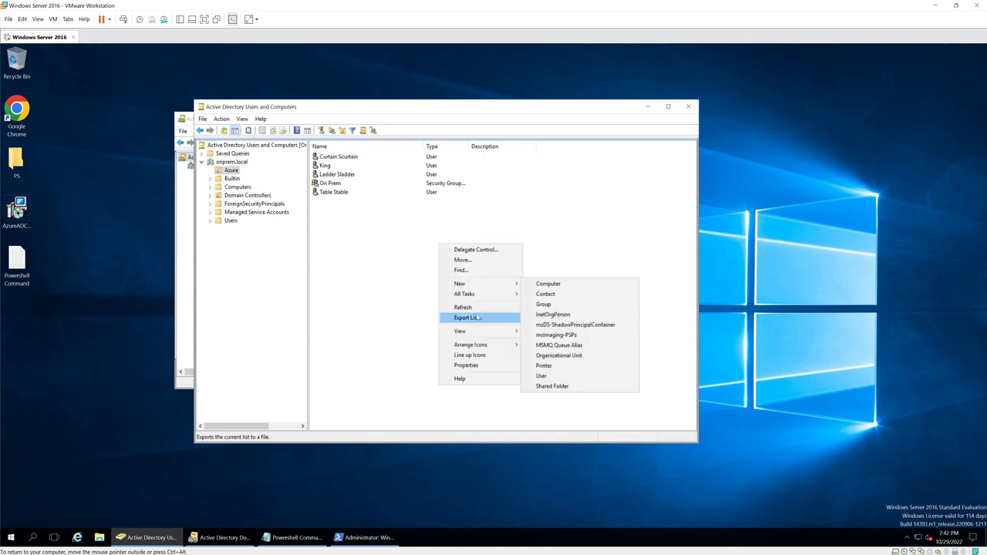
{"action": "left_click", "coordinate": [478, 309]}
Check the logon name suffix in the account properties of the first two users in the Azure organizational unit
{"action": "right_click", "coordinate": [344, 157]}
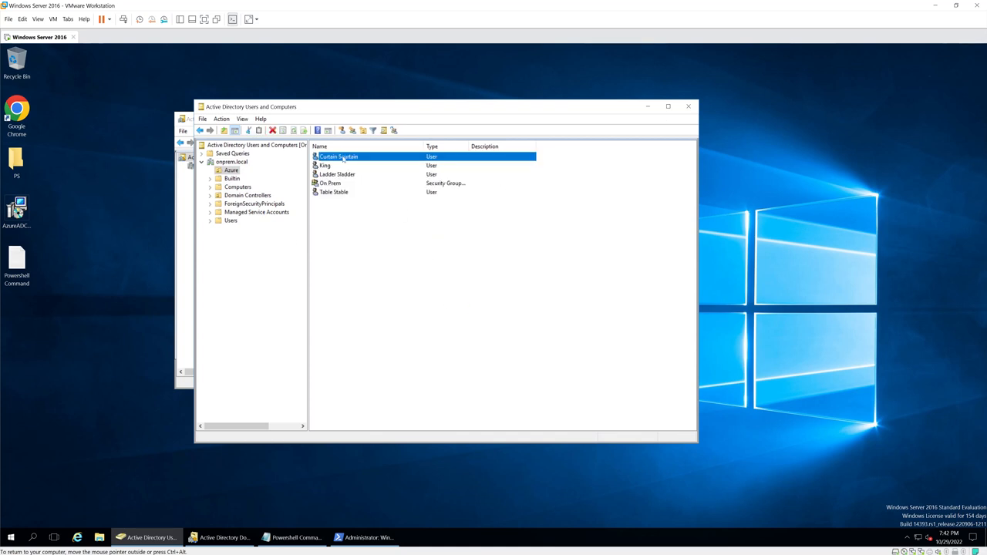
{"action": "left_click", "coordinate": [373, 286]}
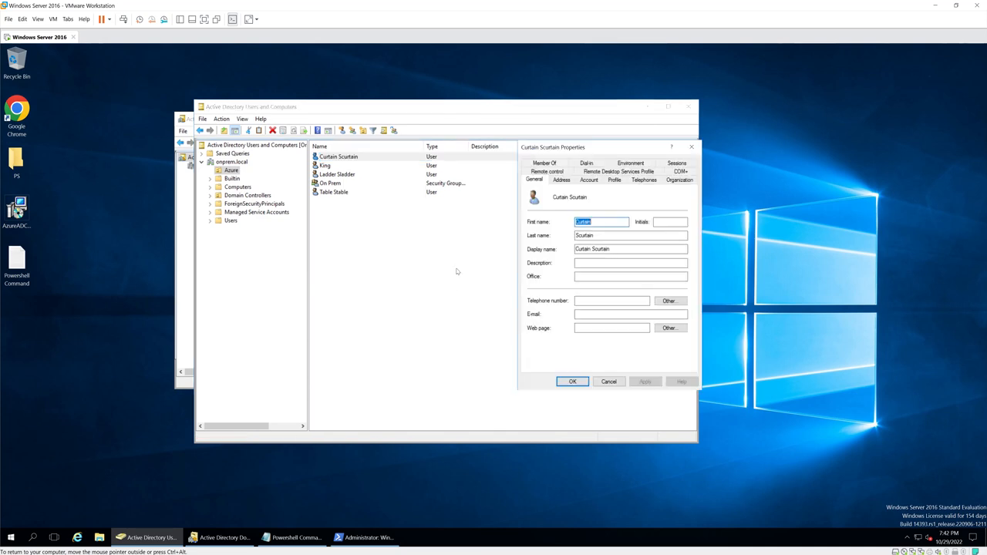
{"action": "left_click", "coordinate": [590, 180]}
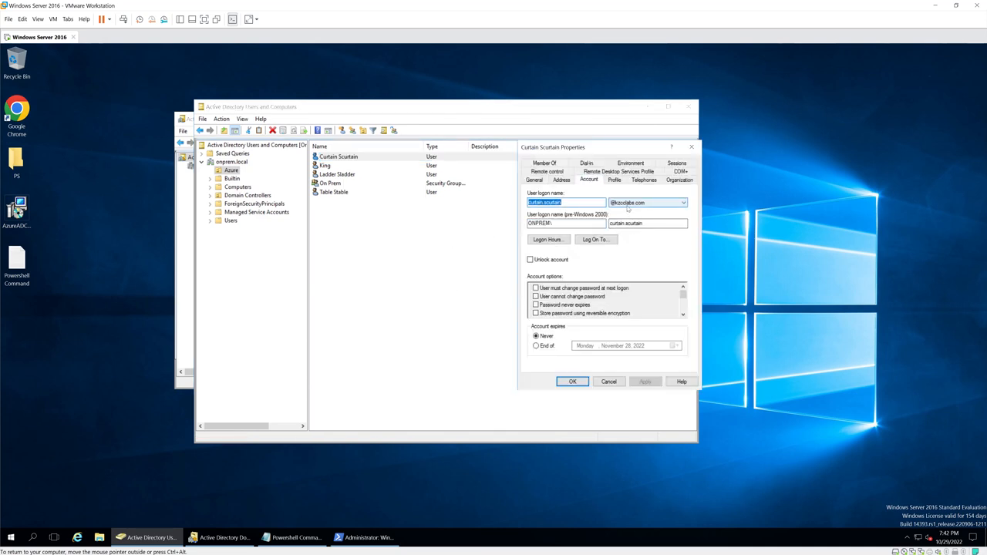
{"action": "left_click", "coordinate": [572, 382]}
{"action": "right_click", "coordinate": [318, 166]}
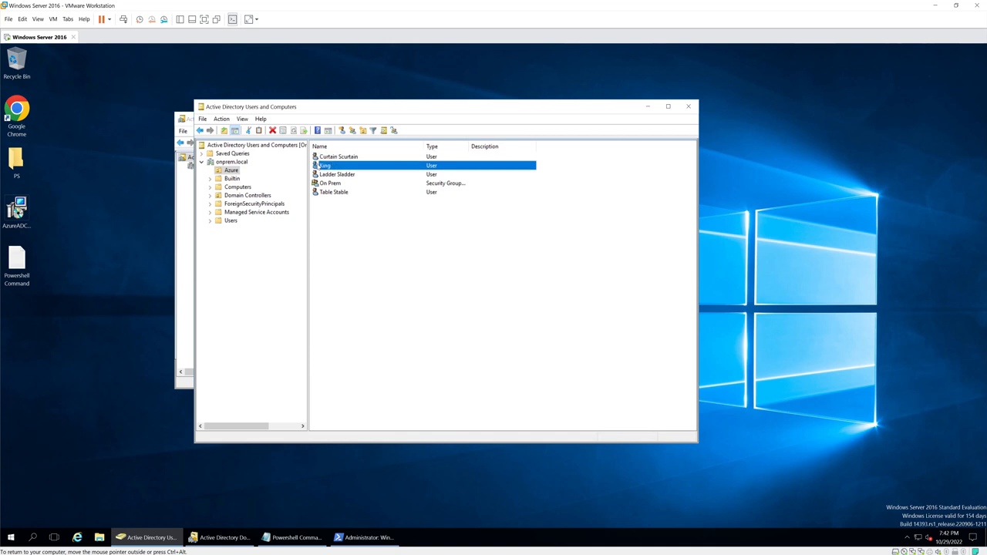
{"action": "left_click", "coordinate": [366, 293]}
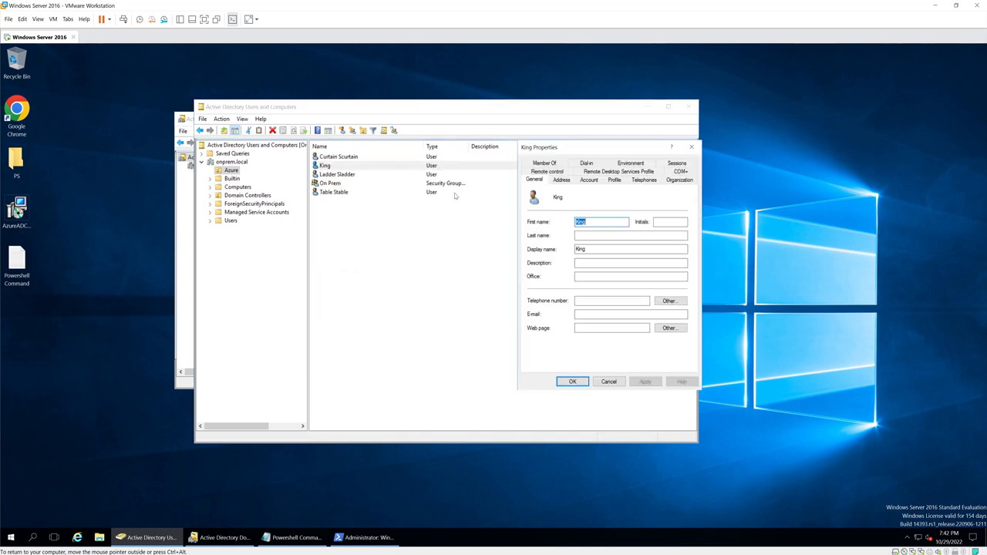
{"action": "left_click", "coordinate": [590, 181]}
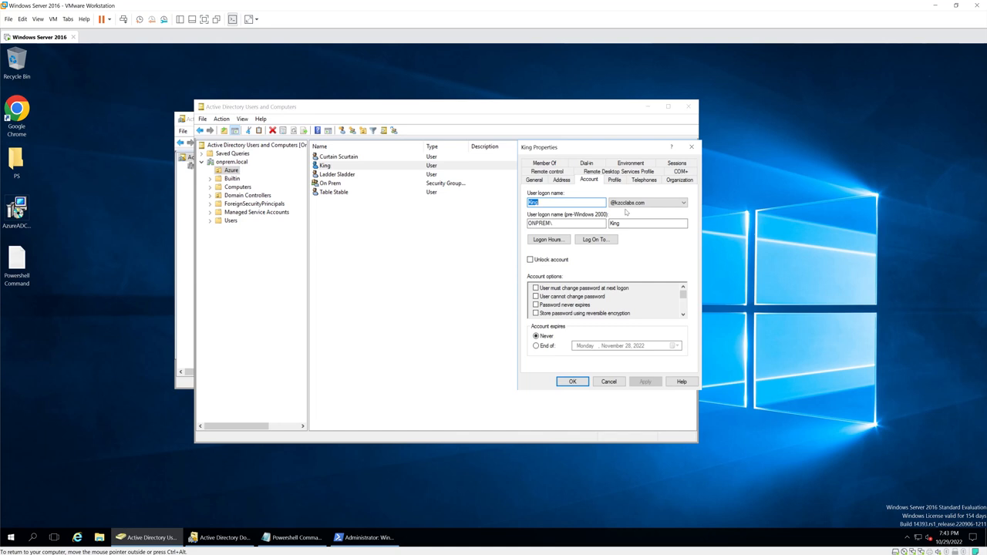
{"action": "left_click", "coordinate": [609, 381]}
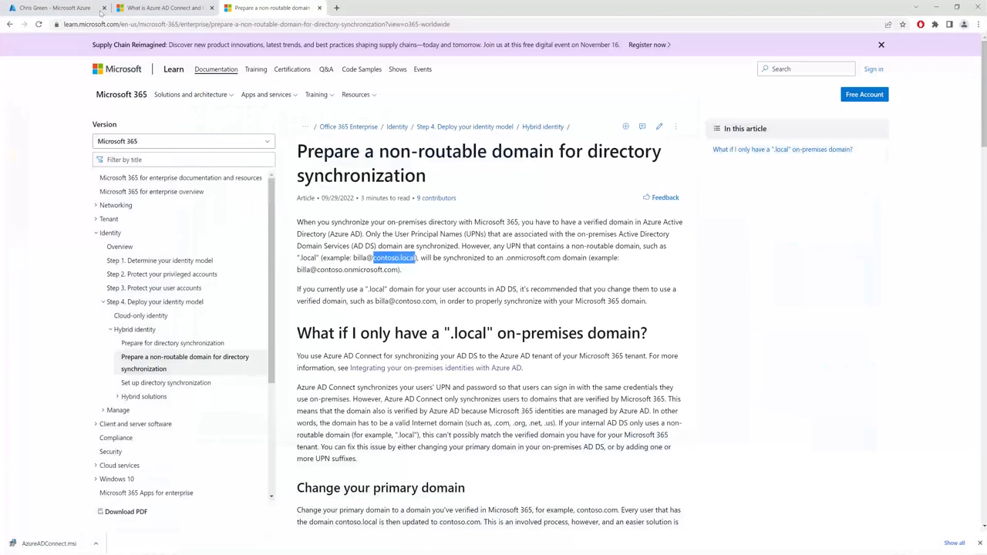
Switch to the Azure portal in the browser and review the groups and users of the Default Directory
{"action": "left_click", "coordinate": [54, 8]}
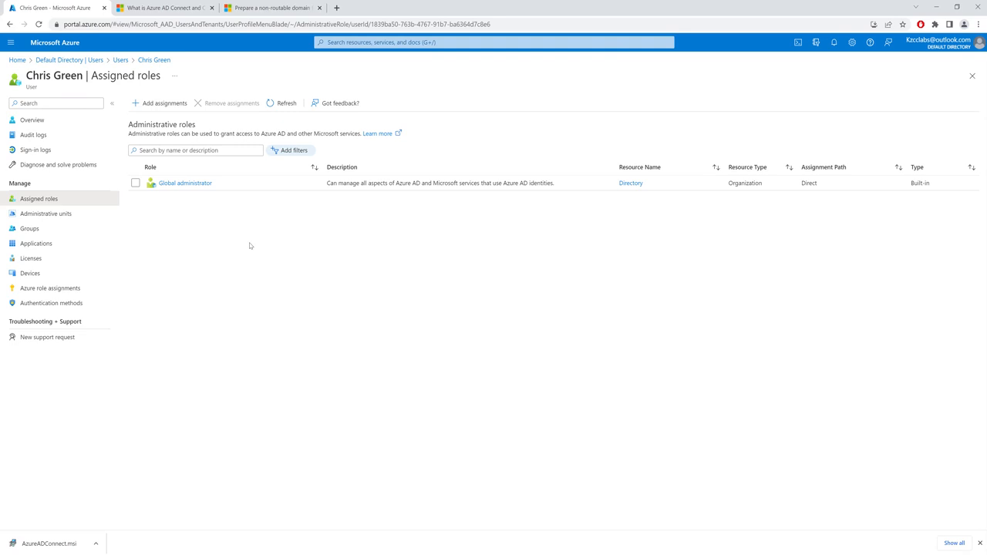
{"action": "left_click", "coordinate": [66, 63]}
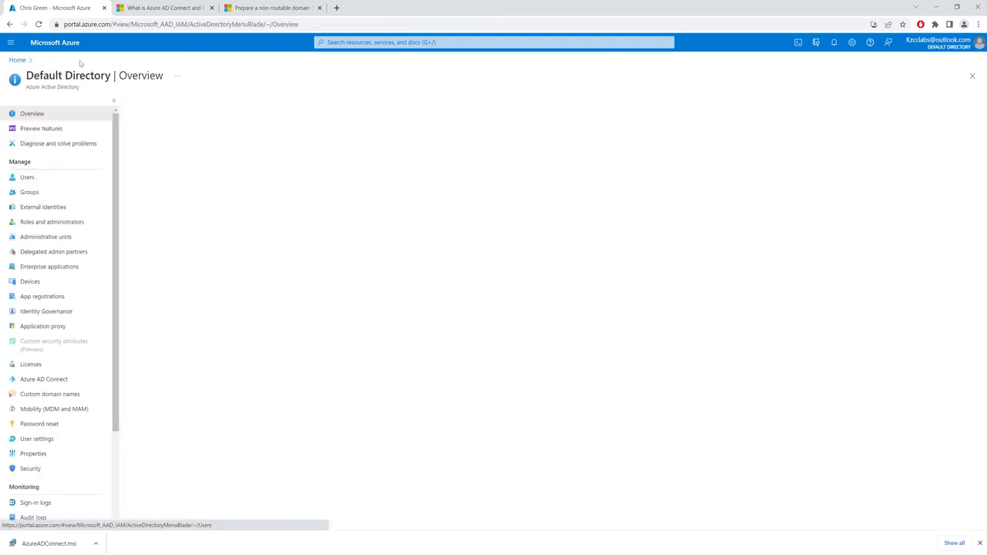
{"action": "left_click", "coordinate": [28, 193]}
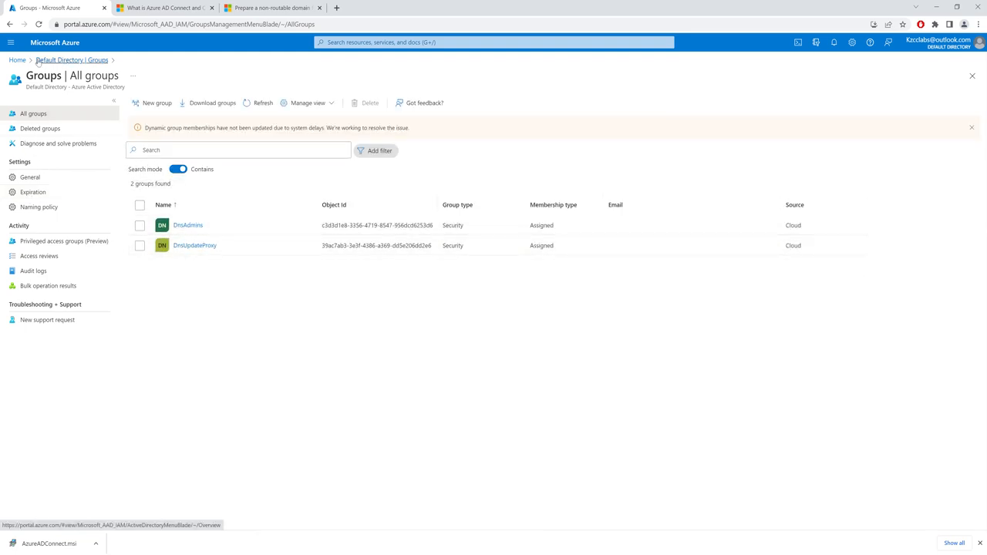
{"action": "left_click", "coordinate": [64, 60]}
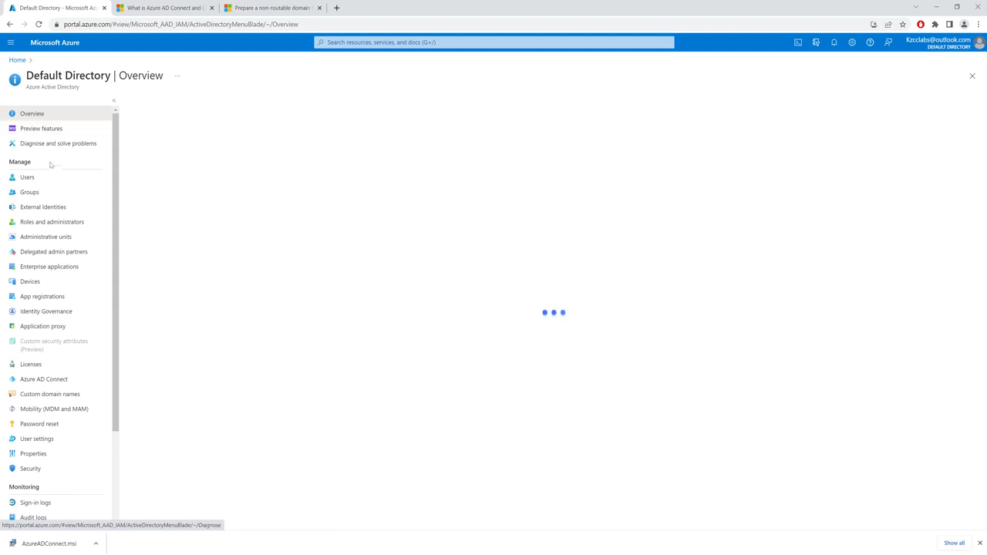
{"action": "left_click", "coordinate": [27, 176]}
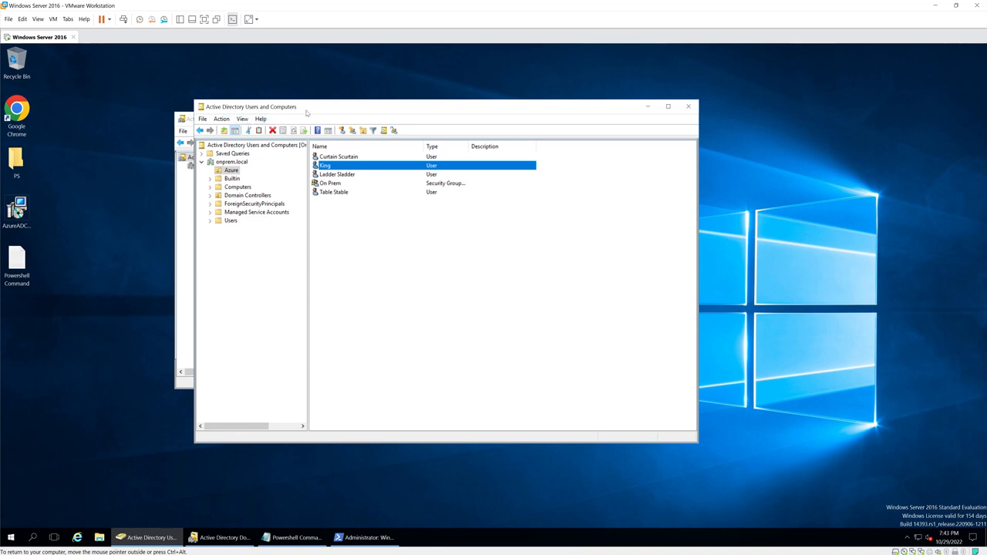
Return to Active Directory Users and Computers, enable Advanced Features, and reopen the Azure organizational unit
{"action": "left_click", "coordinate": [243, 119]}
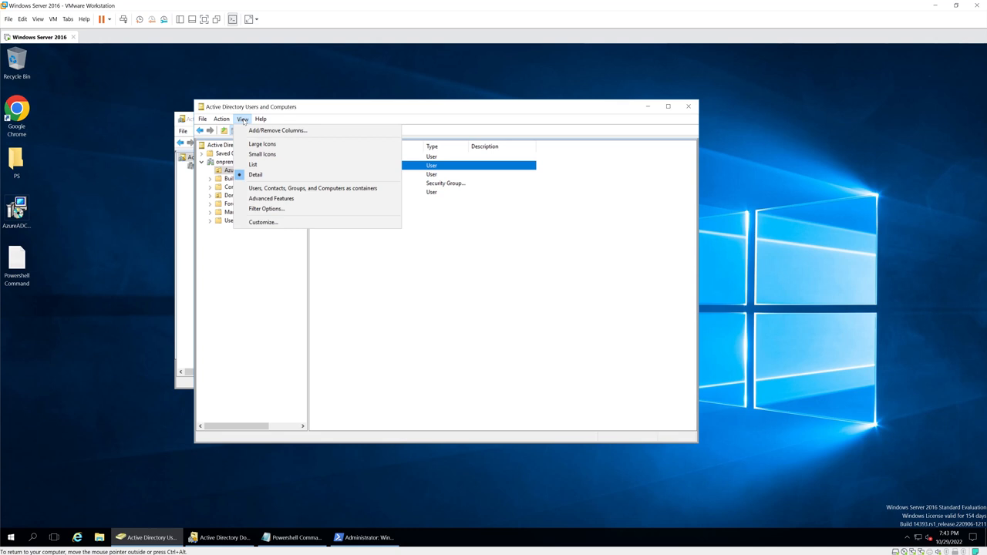
{"action": "left_click", "coordinate": [255, 200]}
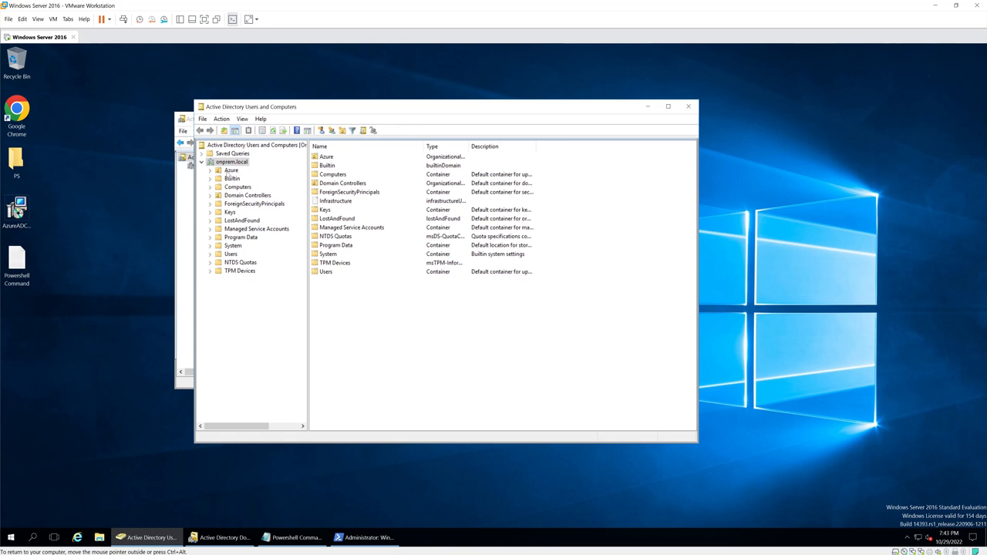
{"action": "left_click", "coordinate": [230, 170]}
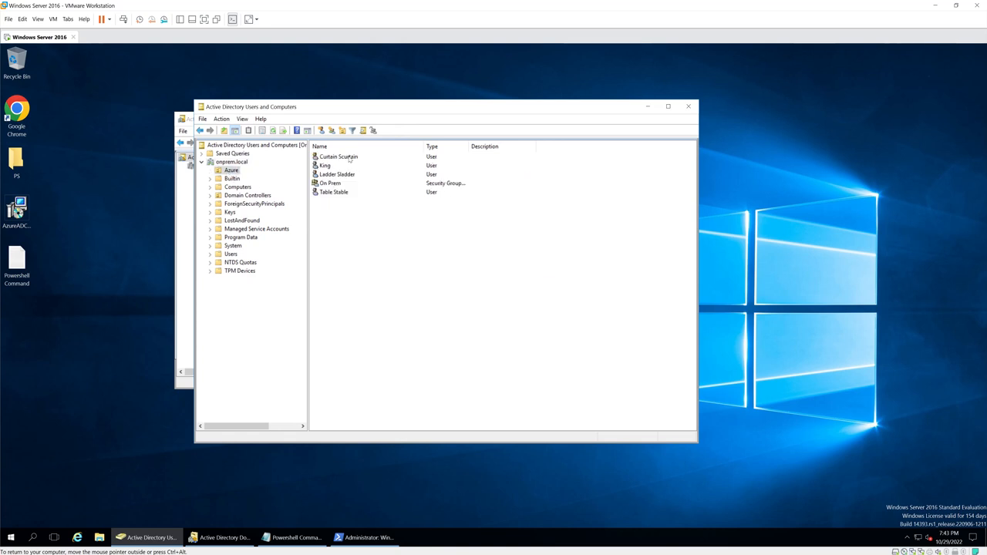
Inspect the userPrincipalName attribute of the first user in the Azure organizational unit with the Attribute Editor
{"action": "left_click", "coordinate": [349, 158]}
{"action": "right_click", "coordinate": [349, 158]}
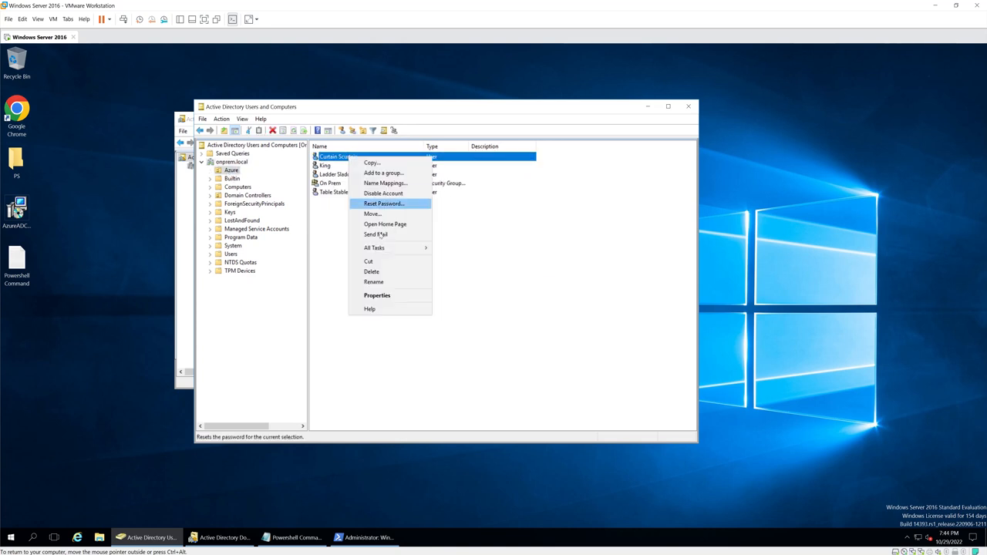
{"action": "left_click", "coordinate": [379, 296]}
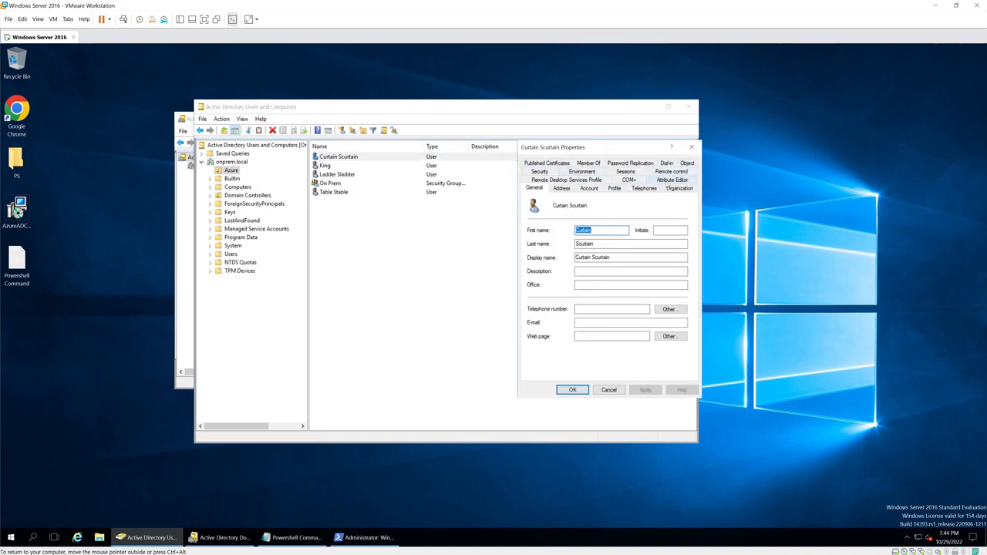
{"action": "left_click", "coordinate": [673, 182]}
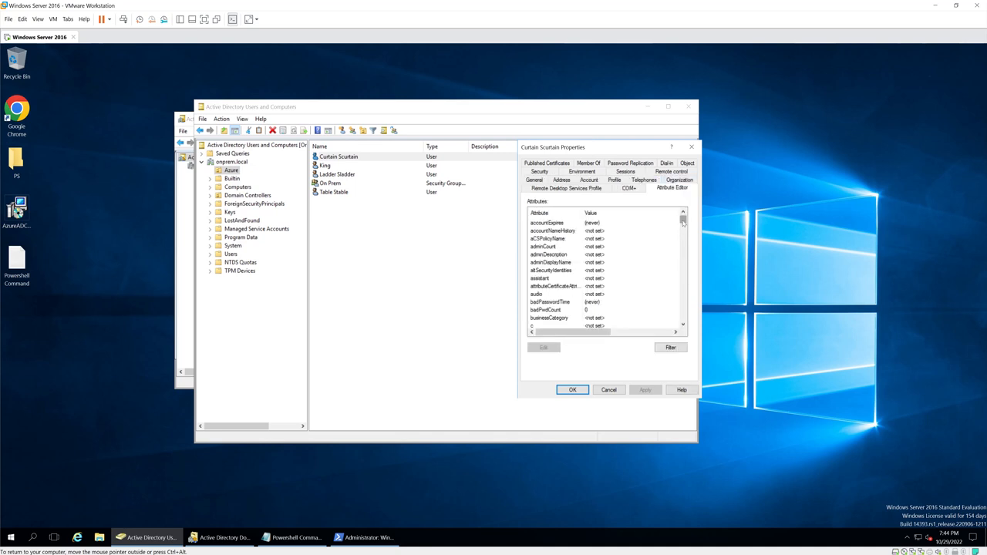
{"action": "left_click_drag", "start_coordinate": [682, 221], "coordinate": [682, 311]}
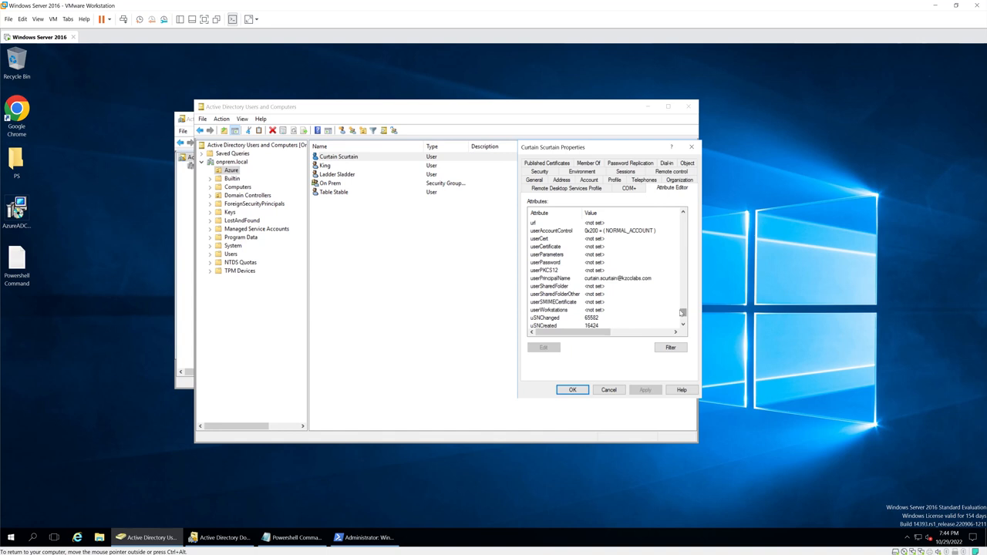
{"action": "left_click", "coordinate": [549, 278]}
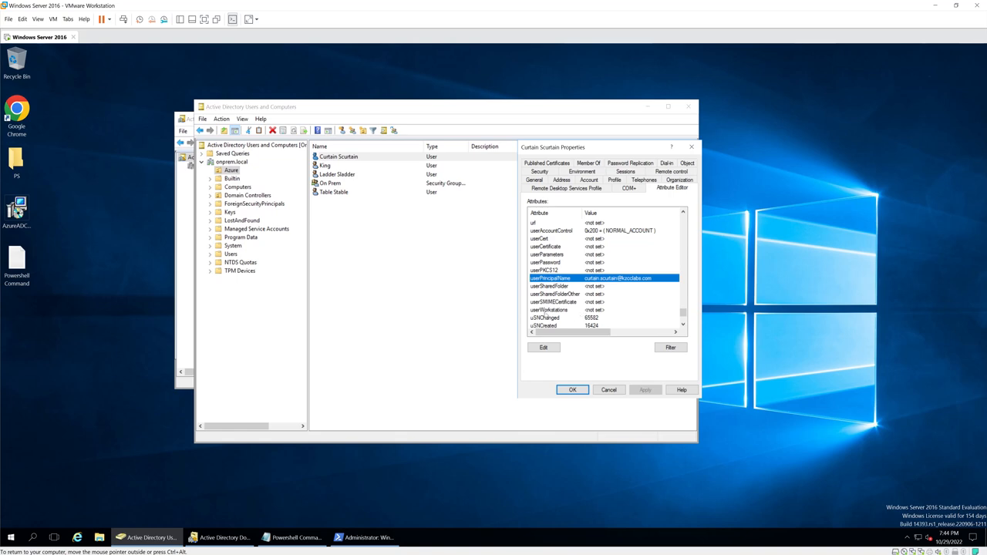
Launch the Azure AD Connect installer from the desktop, agree to the license terms, and continue to the express settings
{"action": "double_click", "coordinate": [17, 210]}
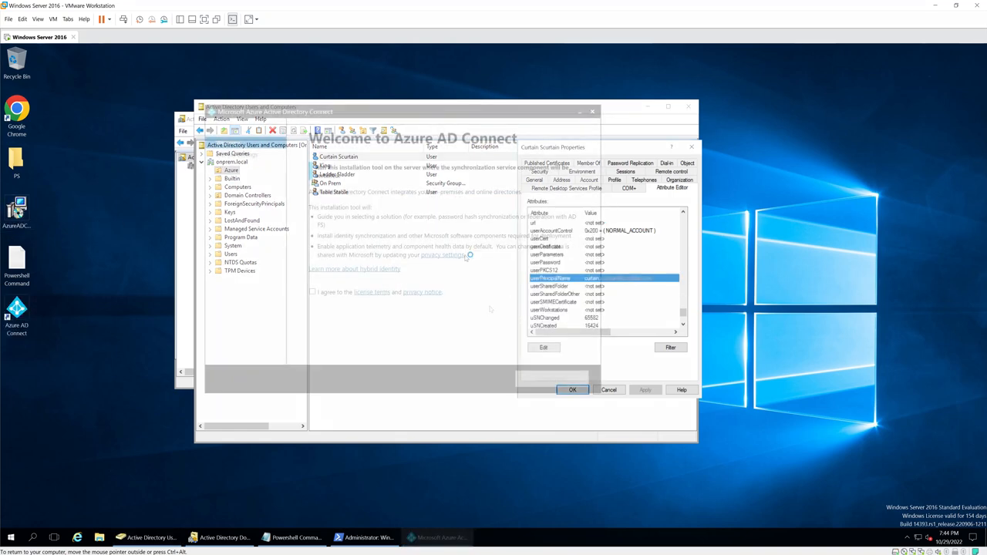
{"action": "left_click", "coordinate": [312, 292]}
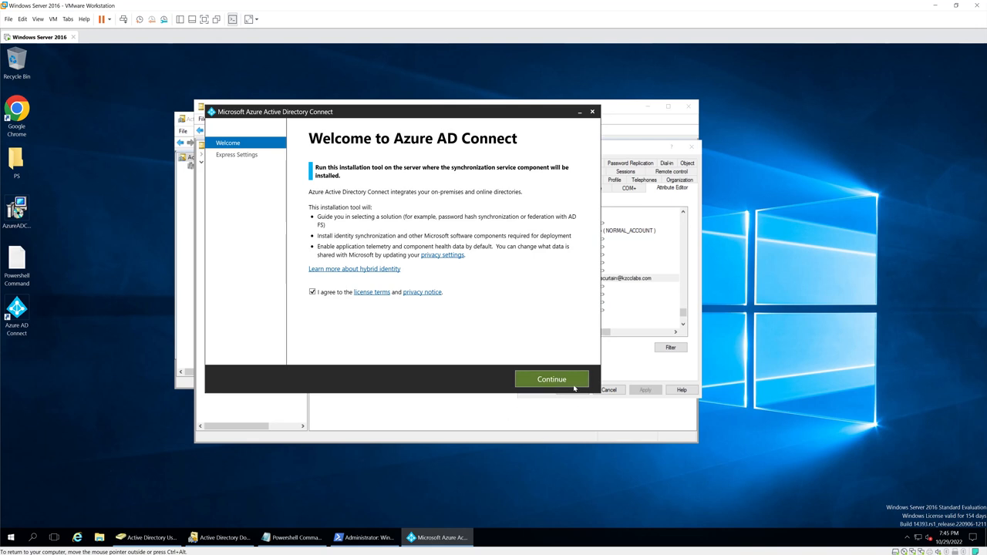
{"action": "left_click", "coordinate": [565, 382]}
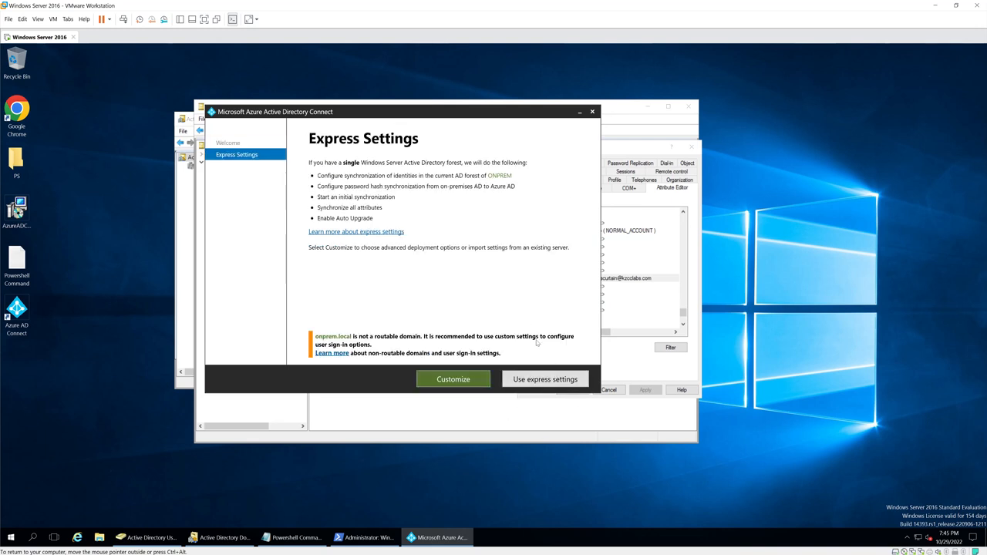
Back out of the express settings path, choose the customized setup, and install the required components without optional settings
{"action": "left_click", "coordinate": [555, 378]}
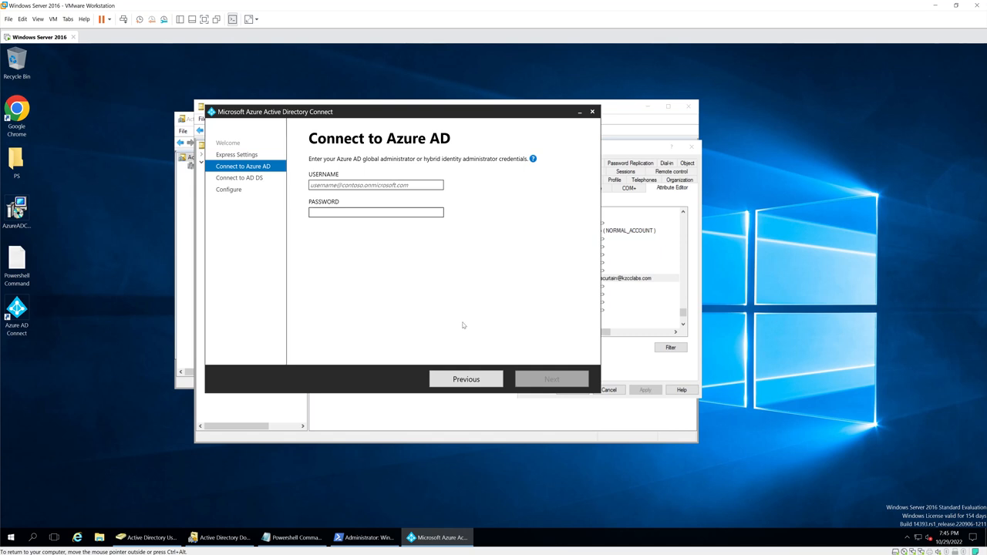
{"action": "left_click", "coordinate": [485, 378]}
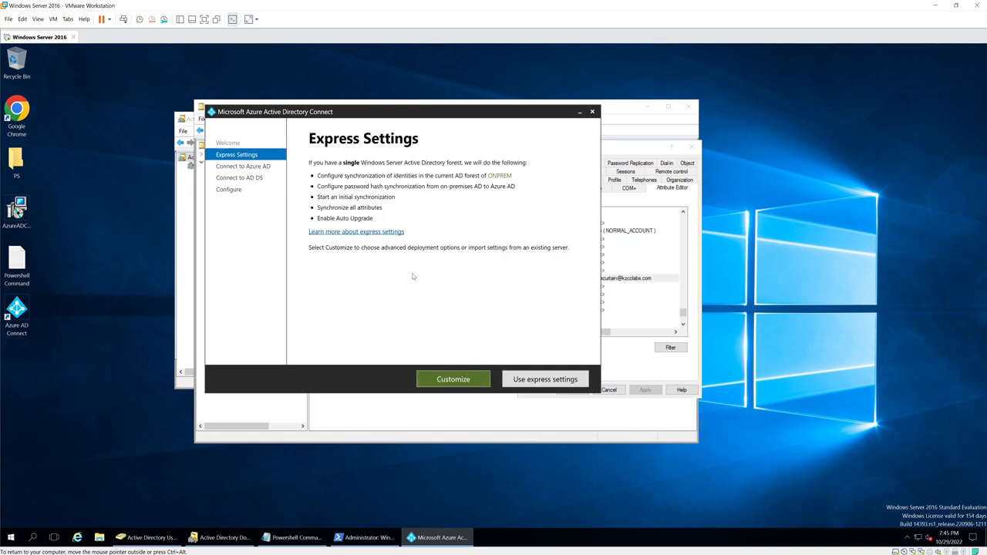
{"action": "left_click", "coordinate": [467, 380]}
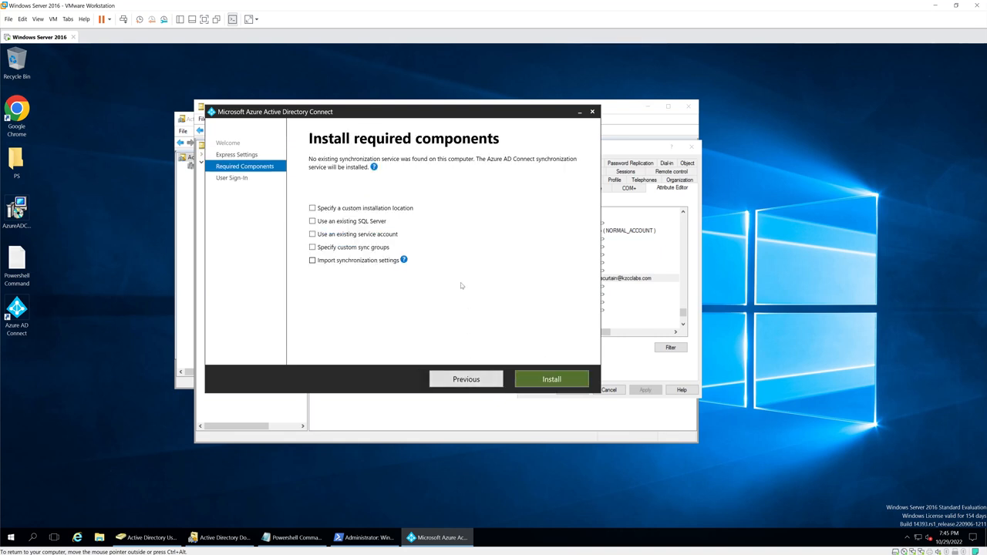
{"action": "mouse_move", "coordinate": [403, 260]}
{"action": "left_click", "coordinate": [549, 380]}
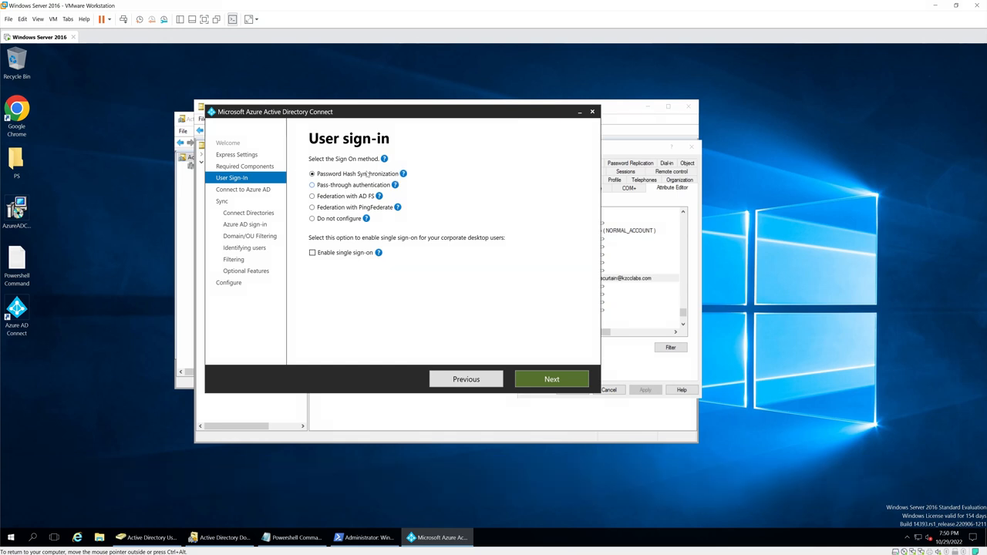
Enable single sign-on alongside Password Hash Synchronization and connect to Azure AD with the entered administrator credentials
{"action": "left_click", "coordinate": [313, 253]}
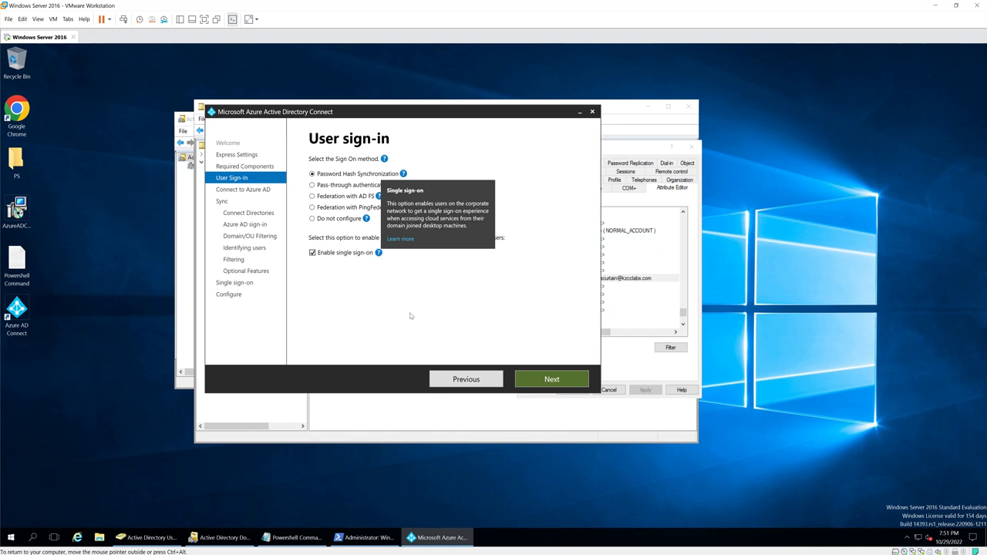
{"action": "left_click", "coordinate": [552, 380]}
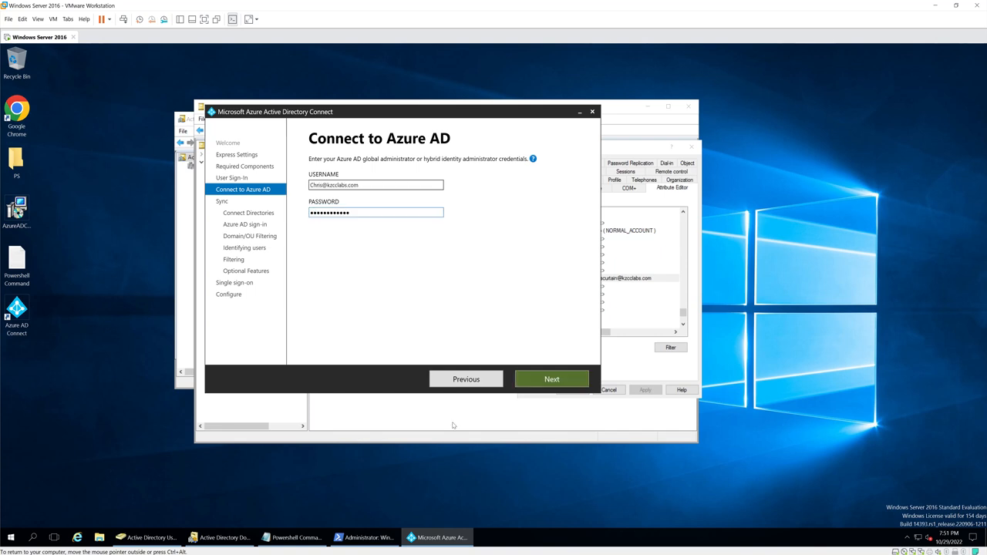
{"action": "left_click", "coordinate": [560, 386]}
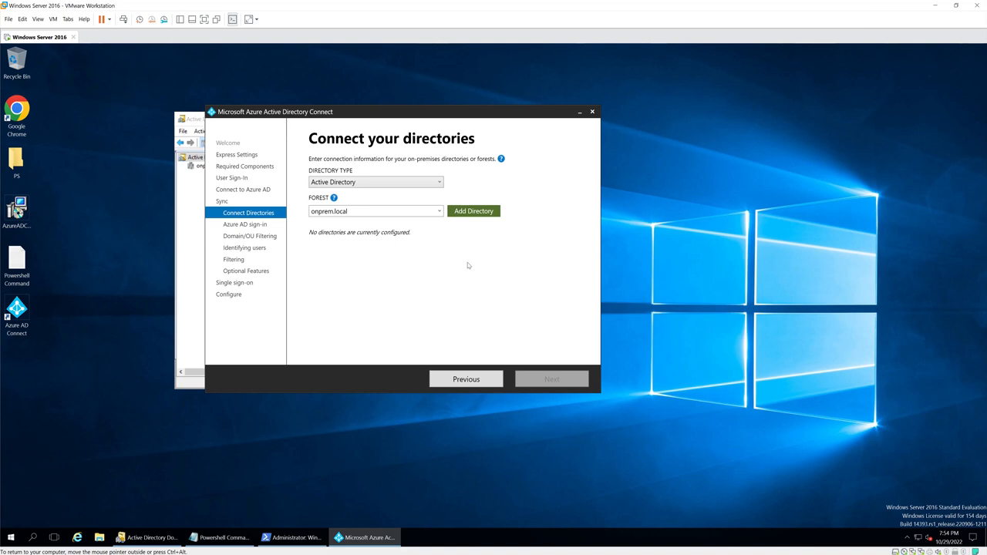
Add the onprem.local forest by creating a new AD account, authorizing it with the enterprise admin password
{"action": "left_click", "coordinate": [482, 215]}
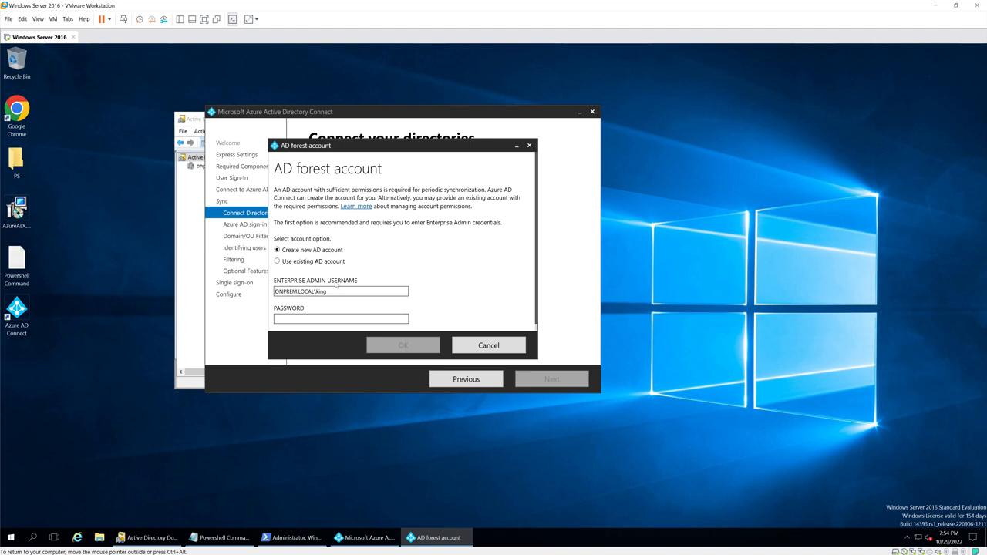
{"action": "left_click", "coordinate": [340, 318]}
{"action": "type", "text": "•••••••"}
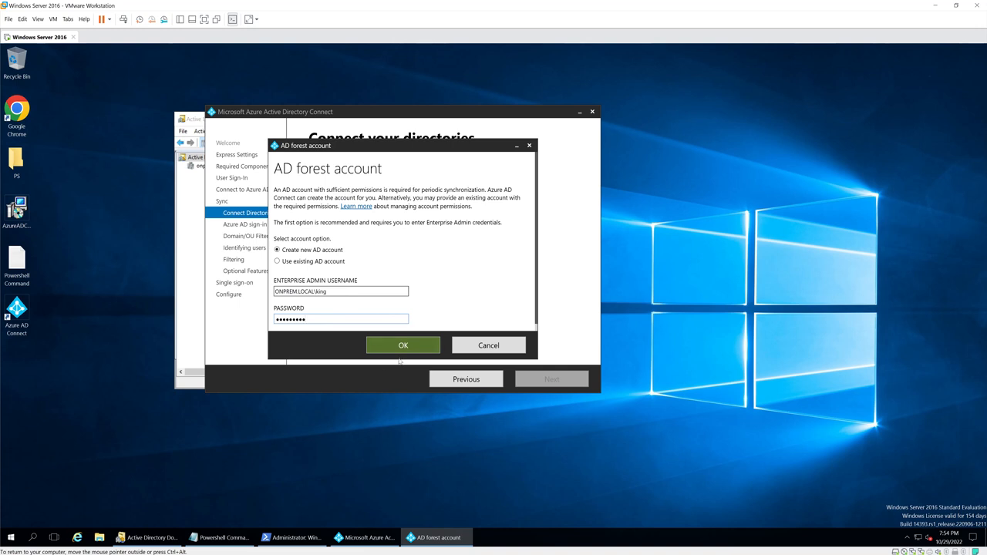
{"action": "left_click", "coordinate": [406, 347]}
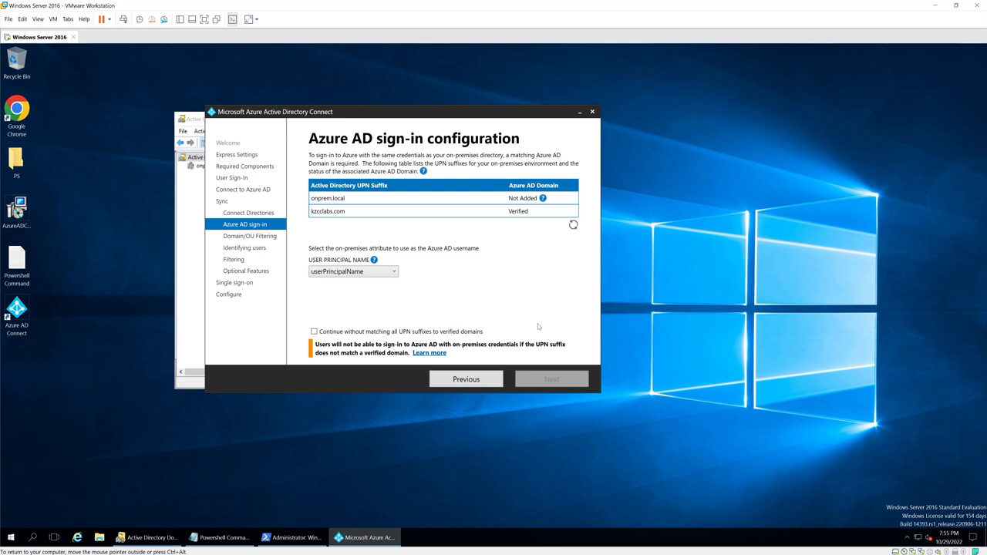
Allow continuing without matching all UPN suffixes to verified domains, and review the attributes available for the Azure AD username
{"action": "left_click", "coordinate": [314, 332]}
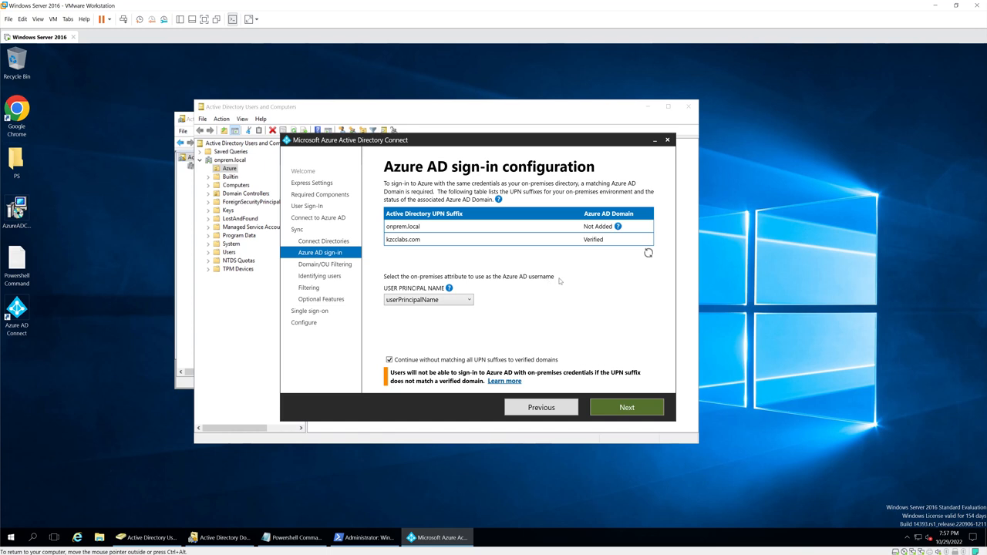
{"action": "left_click", "coordinate": [429, 304]}
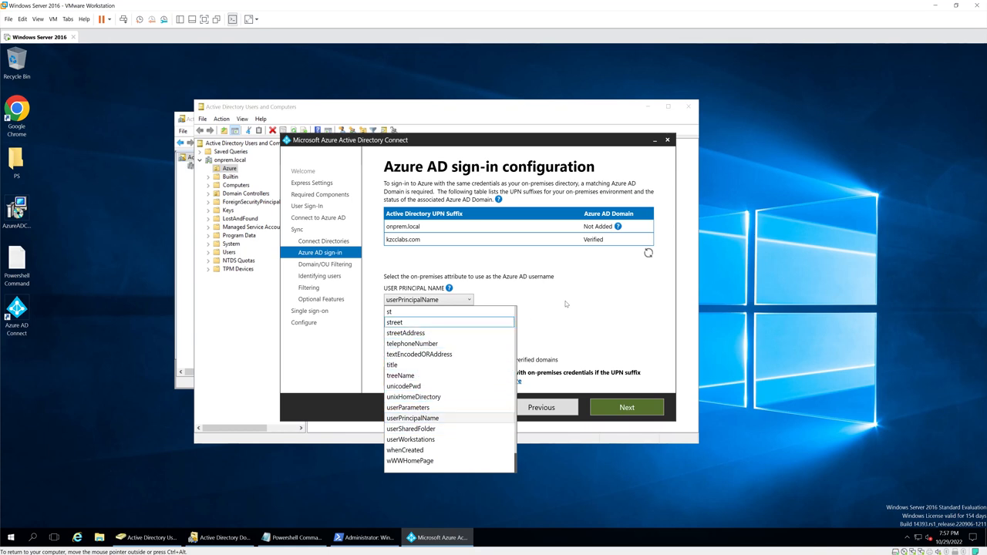
{"action": "left_click", "coordinate": [567, 275]}
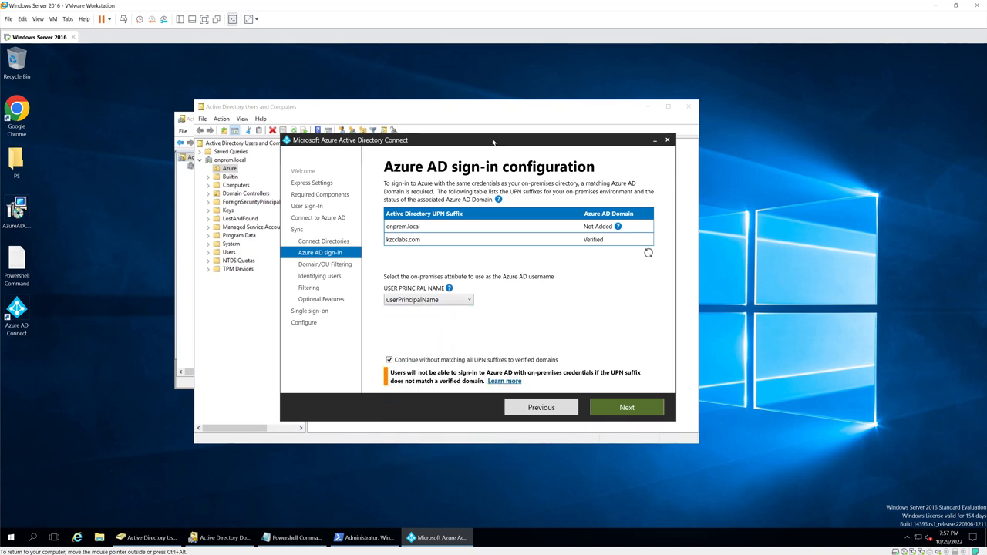
Inspect the userPrincipalName attribute of the last user in the Azure organizational unit through Active Directory Users and Computers
{"action": "left_click_drag", "start_coordinate": [309, 140], "coordinate": [581, 132]}
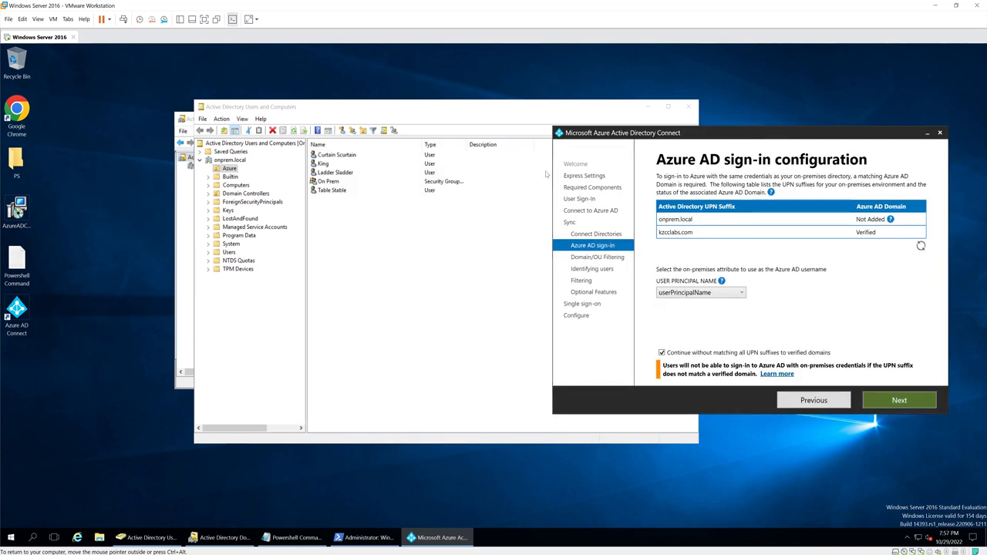
{"action": "right_click", "coordinate": [330, 192]}
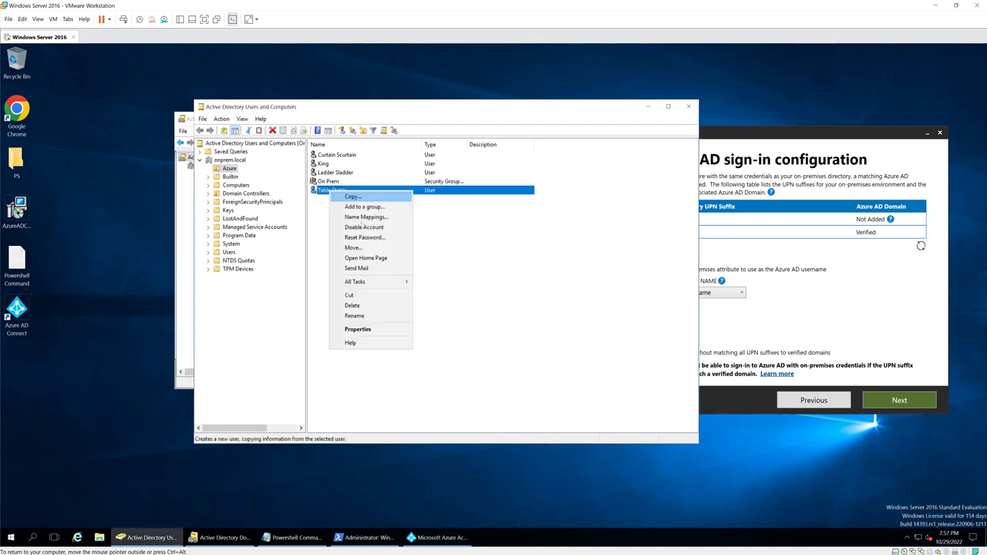
{"action": "left_click", "coordinate": [351, 330]}
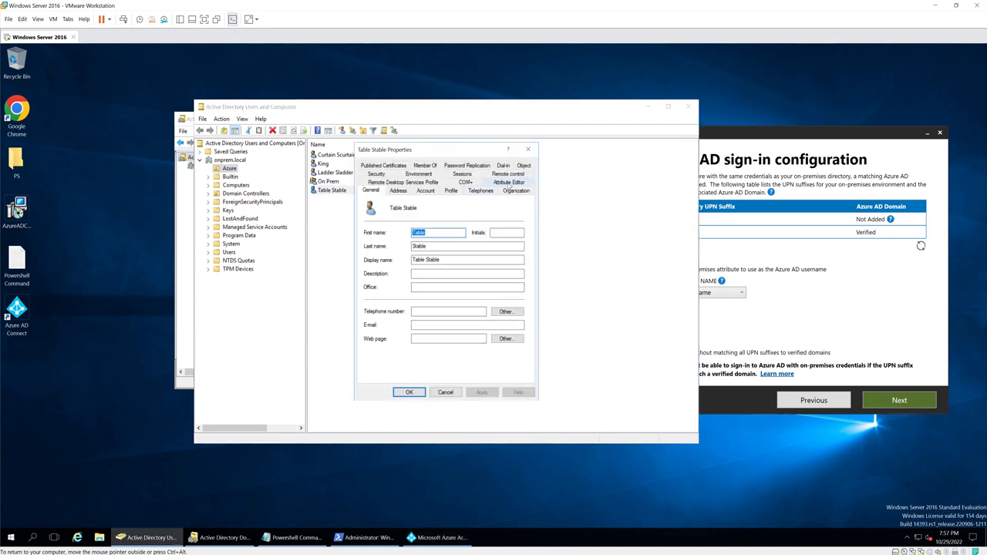
{"action": "left_click", "coordinate": [508, 182]}
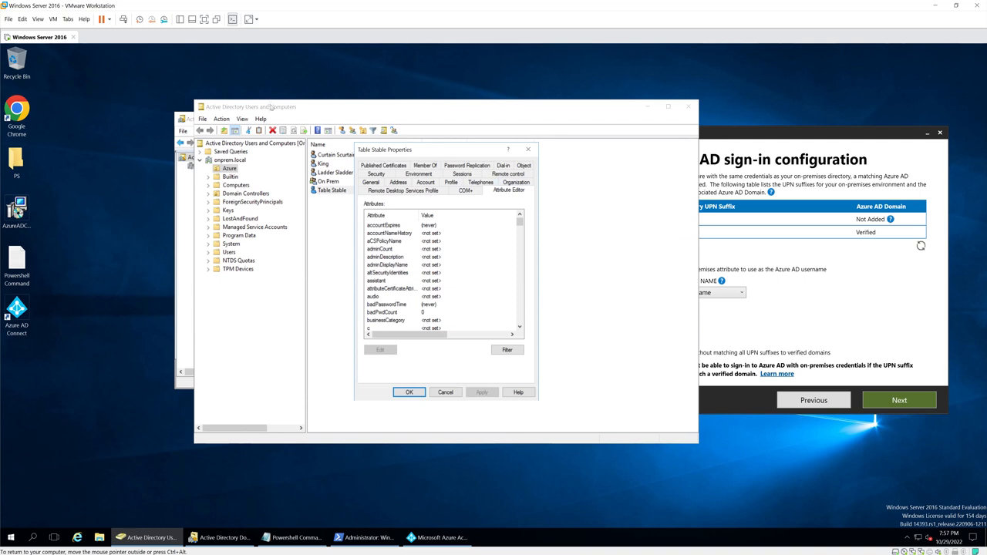
{"action": "left_click", "coordinate": [242, 119]}
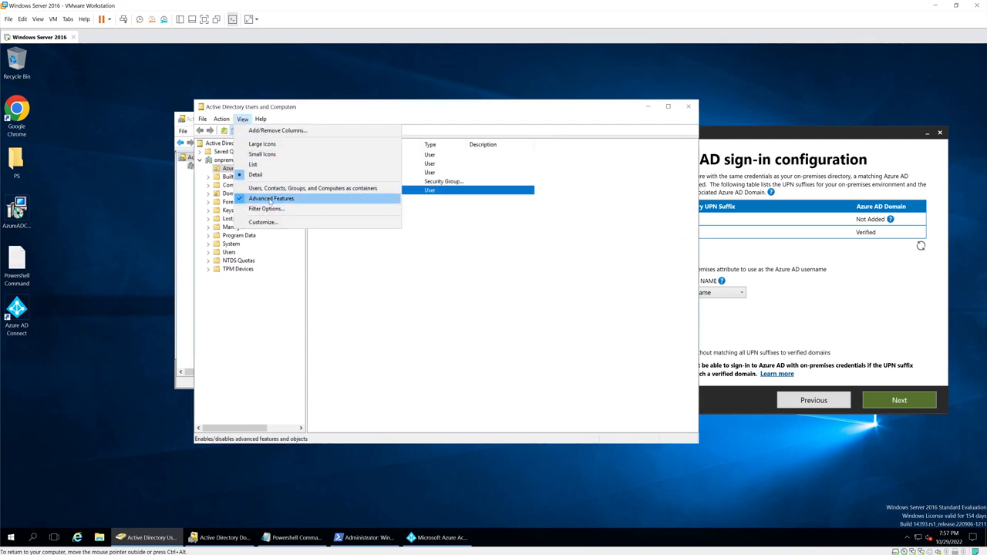
{"action": "left_click", "coordinate": [560, 337]}
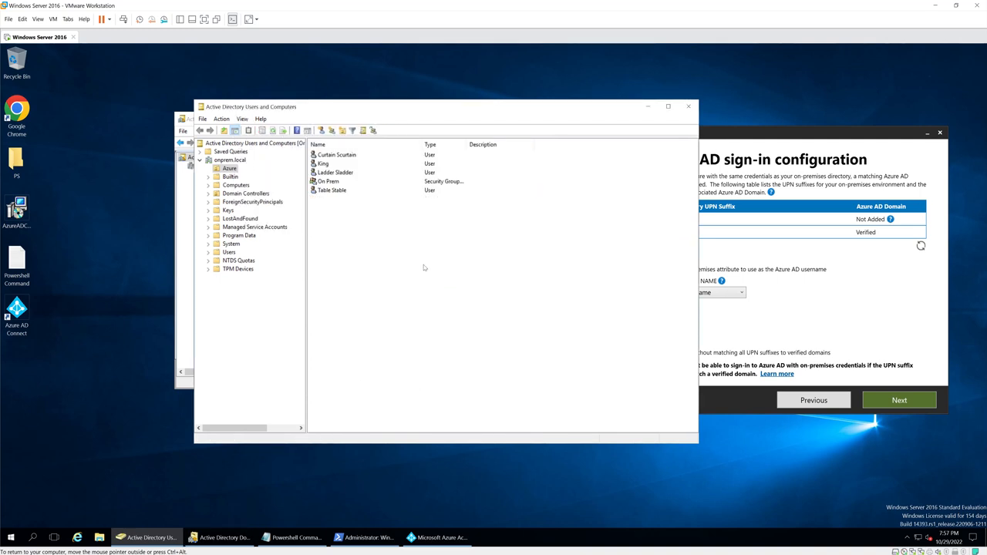
{"action": "right_click", "coordinate": [325, 191]}
{"action": "left_click", "coordinate": [370, 332]}
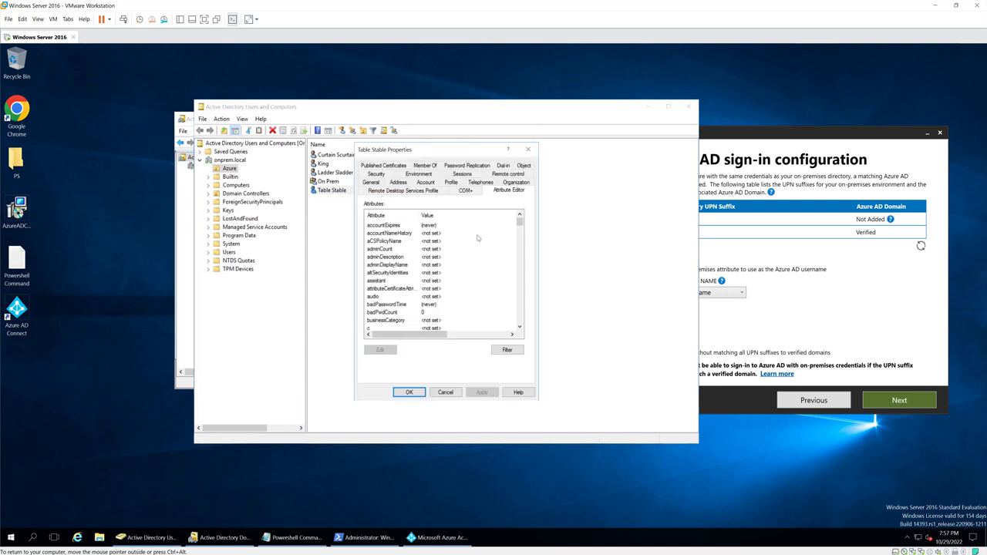
{"action": "left_click_drag", "start_coordinate": [519, 223], "coordinate": [523, 322]}
{"action": "left_click", "coordinate": [406, 282]}
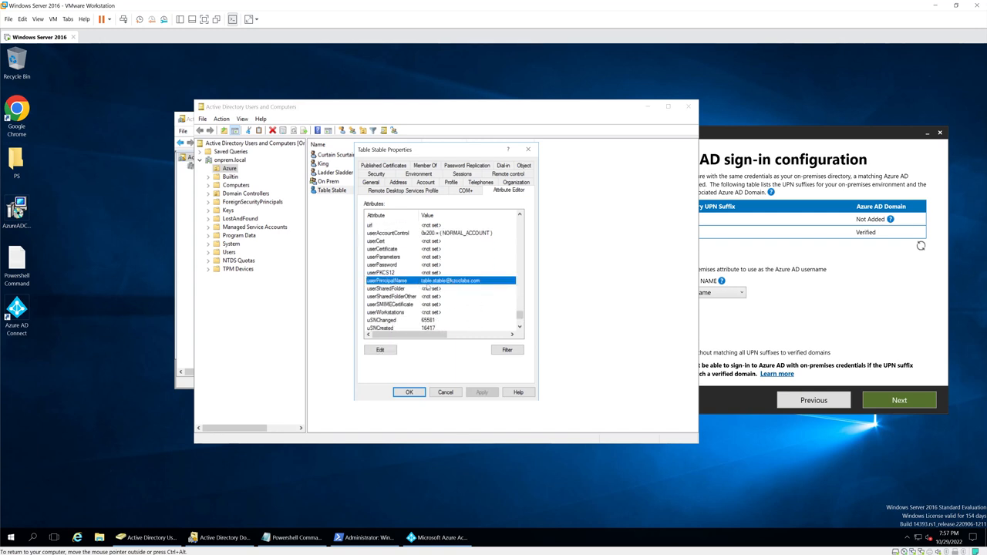
Keep userPrincipalName as the Azure AD username in Azure AD Connect, review the OUs under onprem.local, and sync all domains and OUs
{"action": "left_click", "coordinate": [767, 136]}
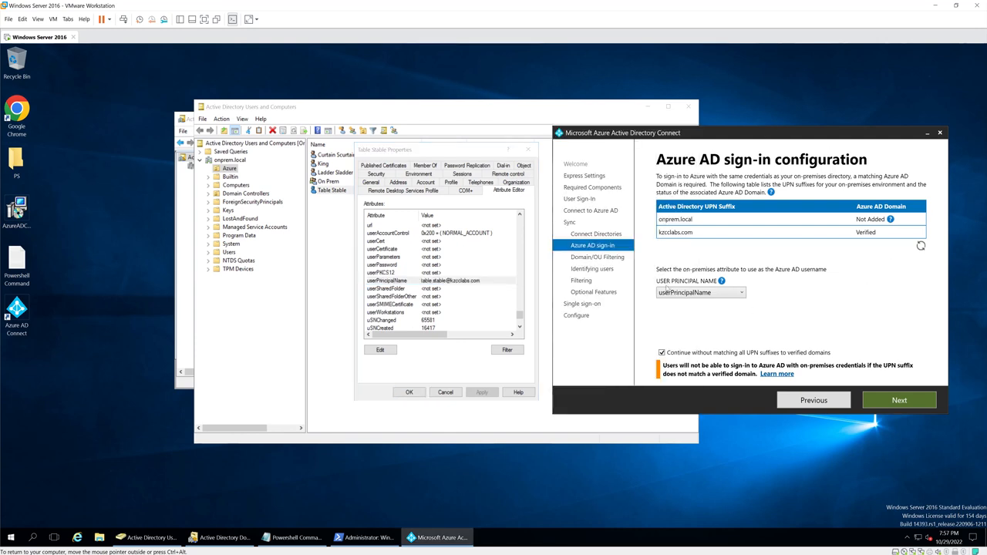
{"action": "left_click", "coordinate": [903, 399]}
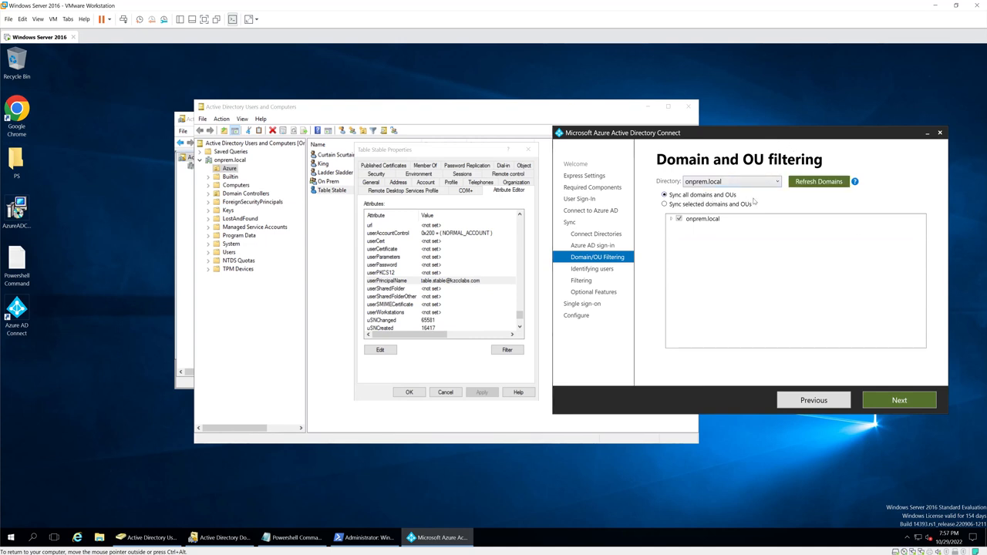
{"action": "left_click", "coordinate": [665, 204]}
{"action": "left_click", "coordinate": [671, 219]}
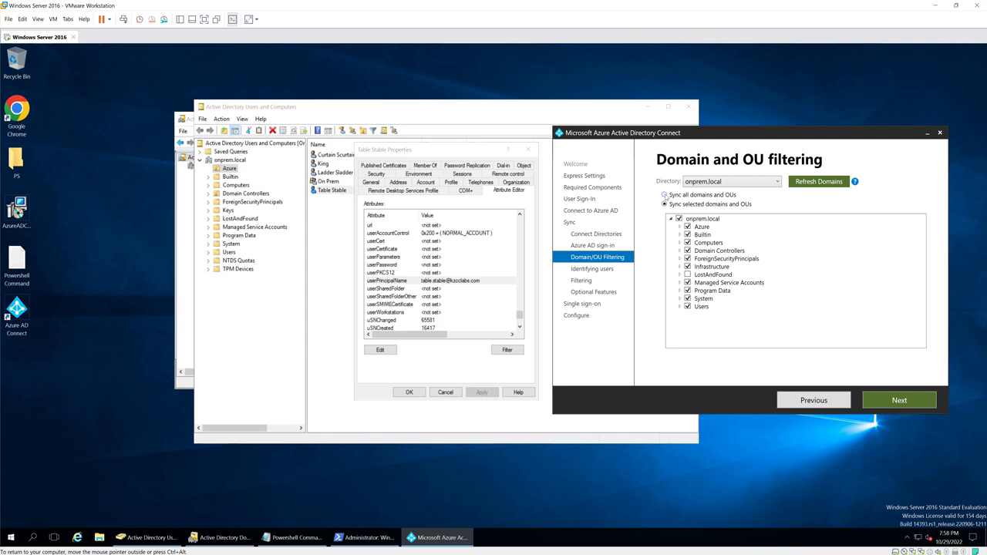
{"action": "left_click", "coordinate": [665, 195]}
{"action": "left_click", "coordinate": [900, 402]}
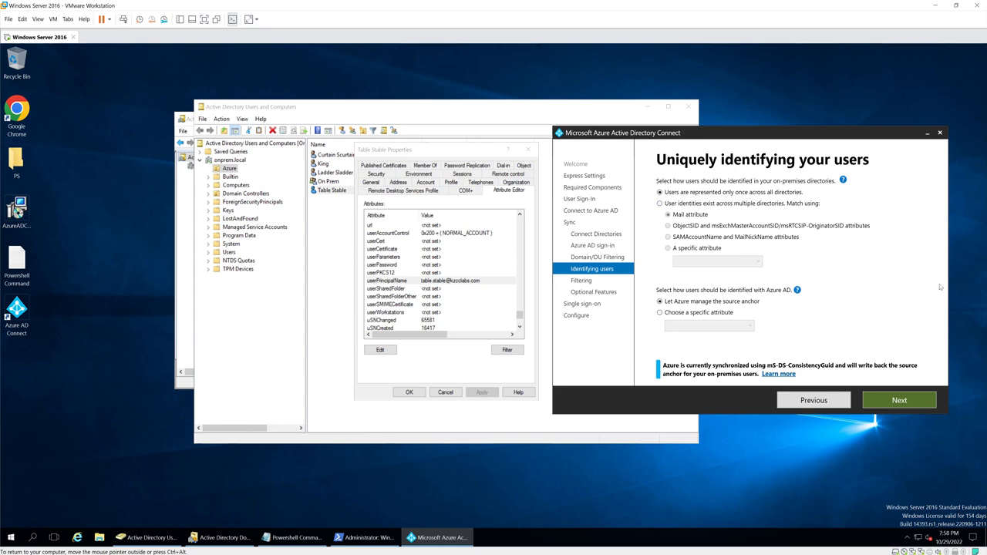
Keep the default user identification and the synchronization of all users and devices, and enable the Password writeback optional feature
{"action": "left_click", "coordinate": [914, 402]}
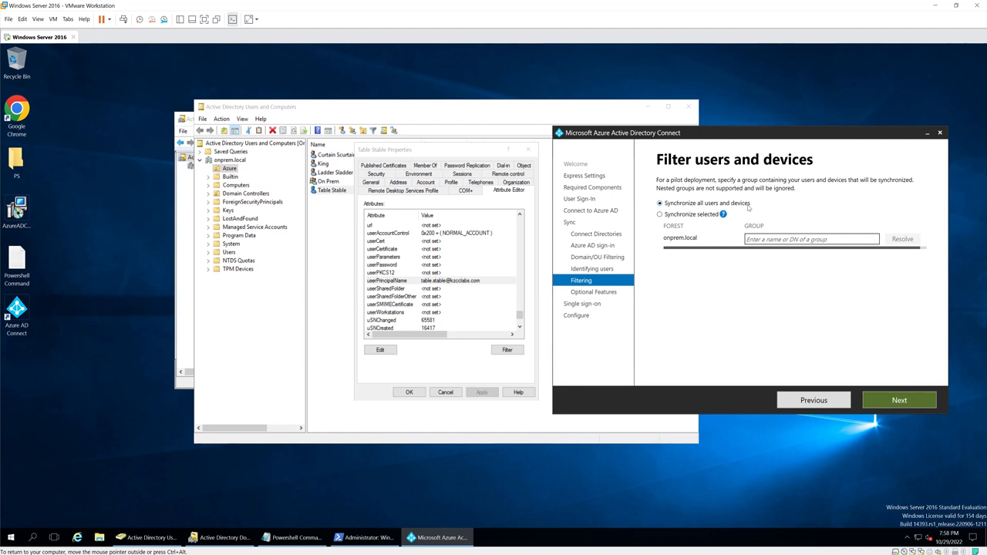
{"action": "key", "text": "Return"}
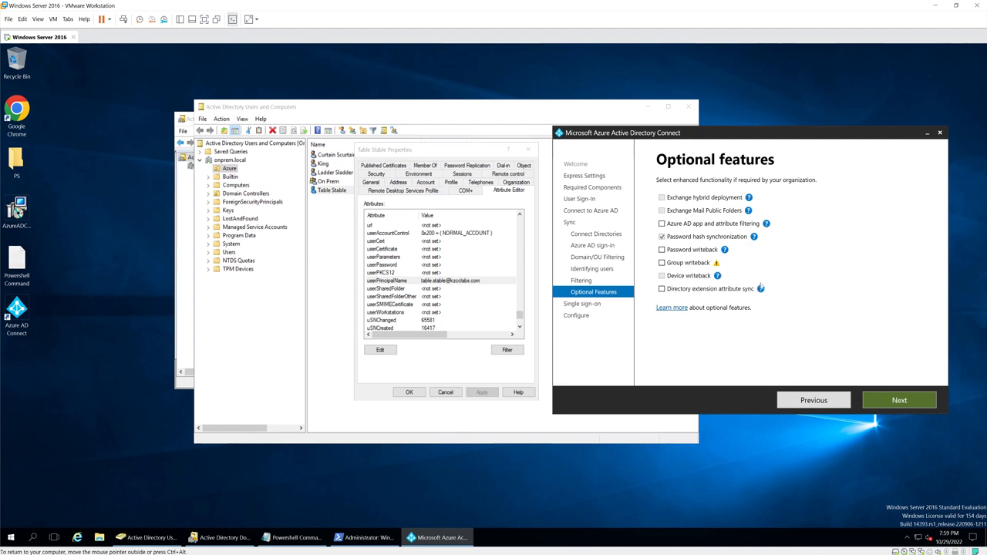
{"action": "mouse_move", "coordinate": [724, 249]}
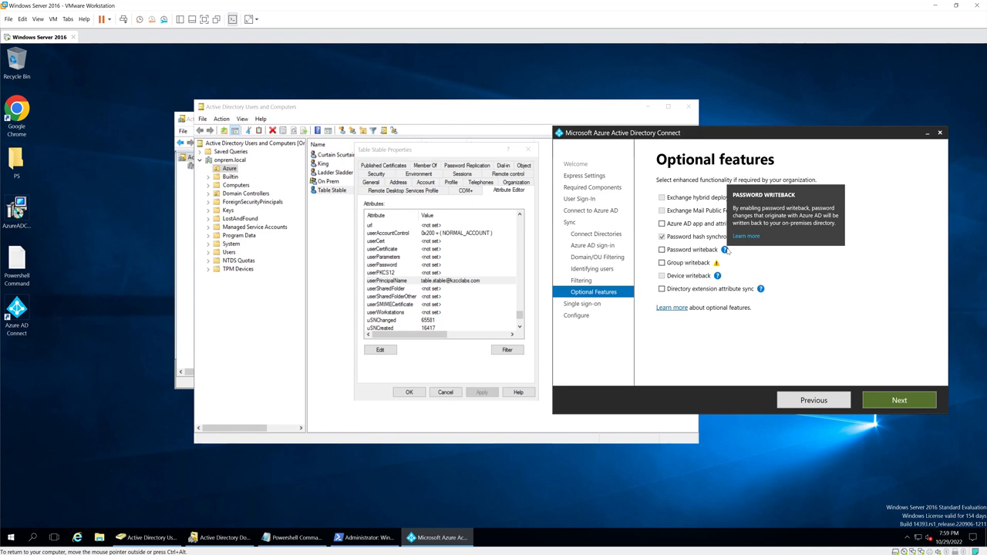
{"action": "left_click", "coordinate": [660, 249]}
{"action": "left_click", "coordinate": [897, 402]}
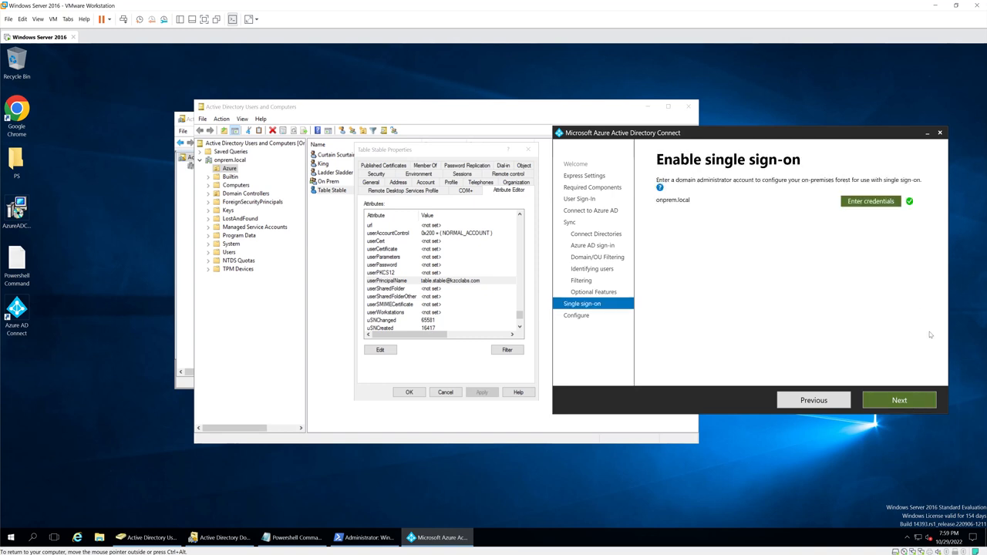
Accept the single sign-on setup for onprem.local and install the configuration with synchronization starting on completion and staging mode off
{"action": "left_click", "coordinate": [899, 401]}
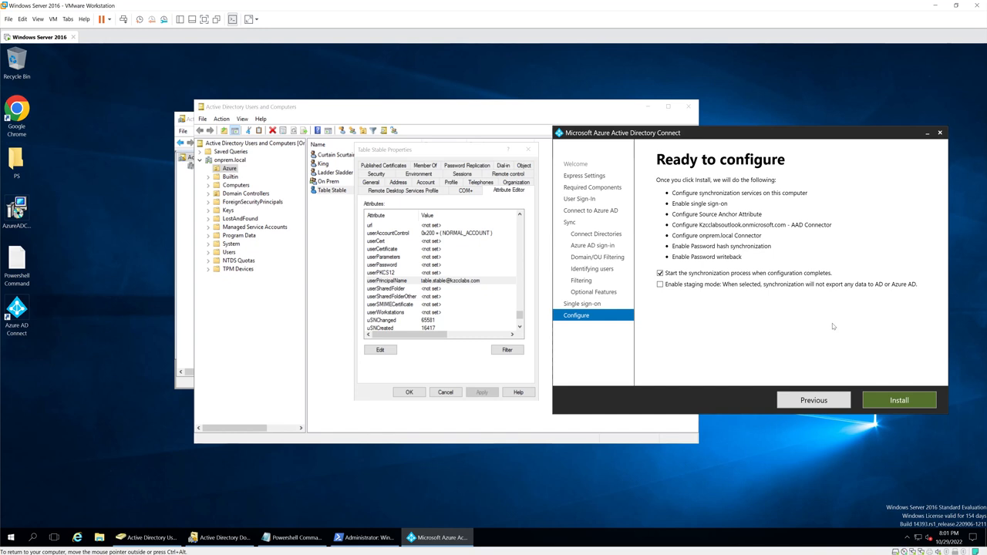
{"action": "left_click", "coordinate": [905, 404]}
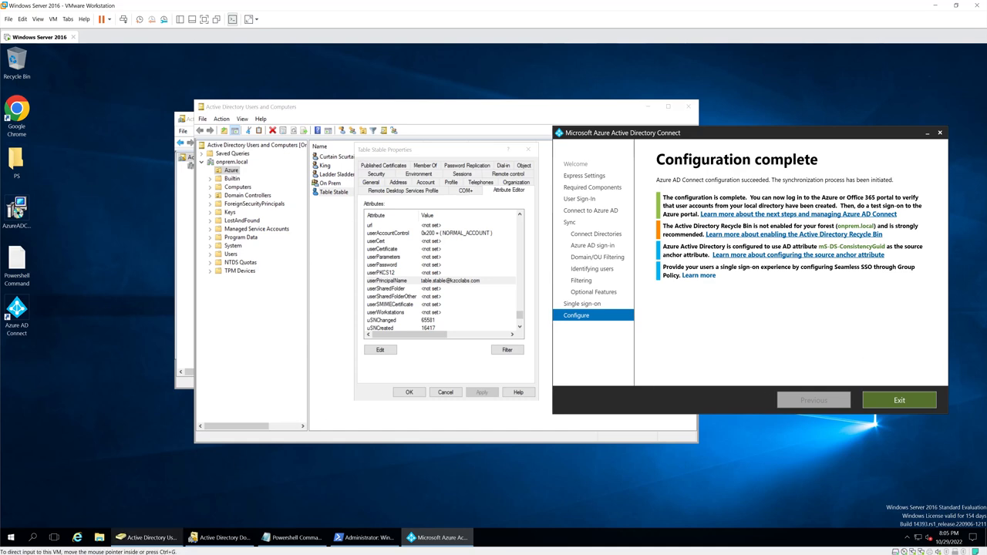
Switch to the Azure portal, open the Default Directory's user list, widen the display name column, and refresh the list
{"action": "key", "text": "alt+Tab"}
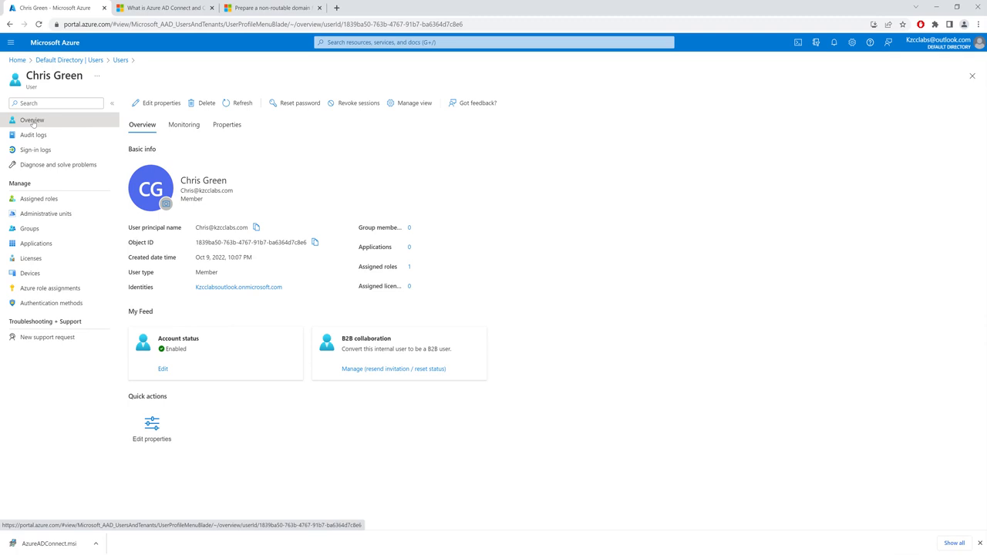
{"action": "left_click", "coordinate": [56, 61]}
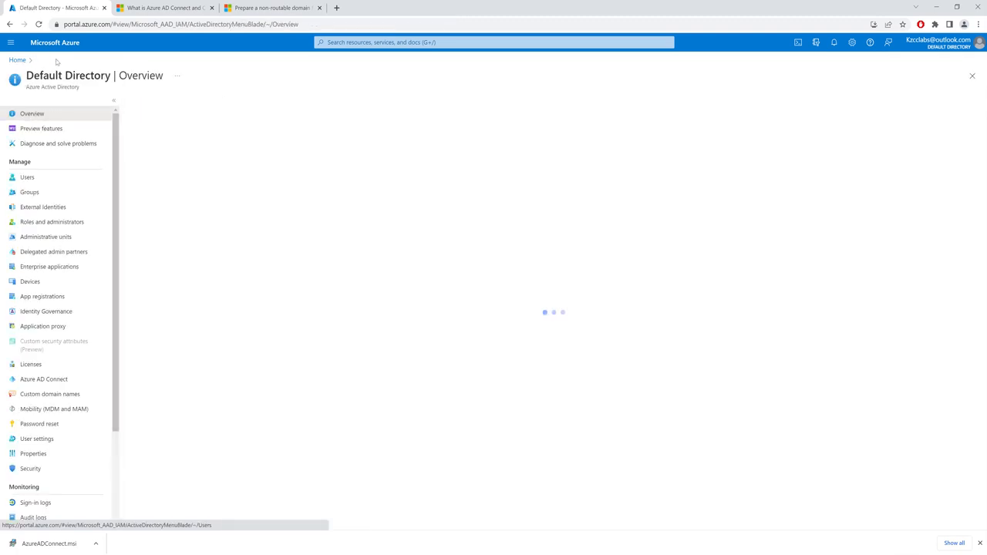
{"action": "left_click", "coordinate": [39, 177]}
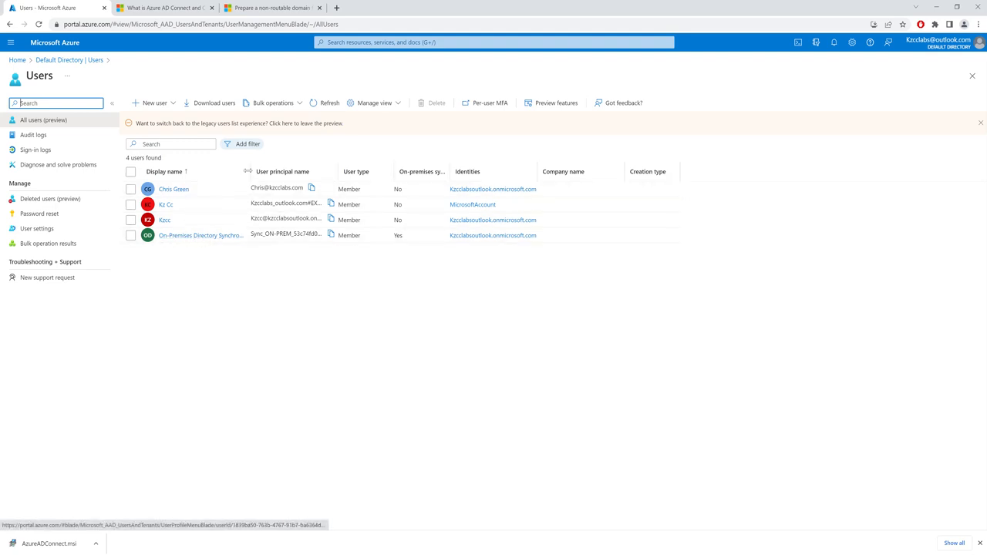
{"action": "left_click_drag", "start_coordinate": [245, 171], "coordinate": [341, 171]}
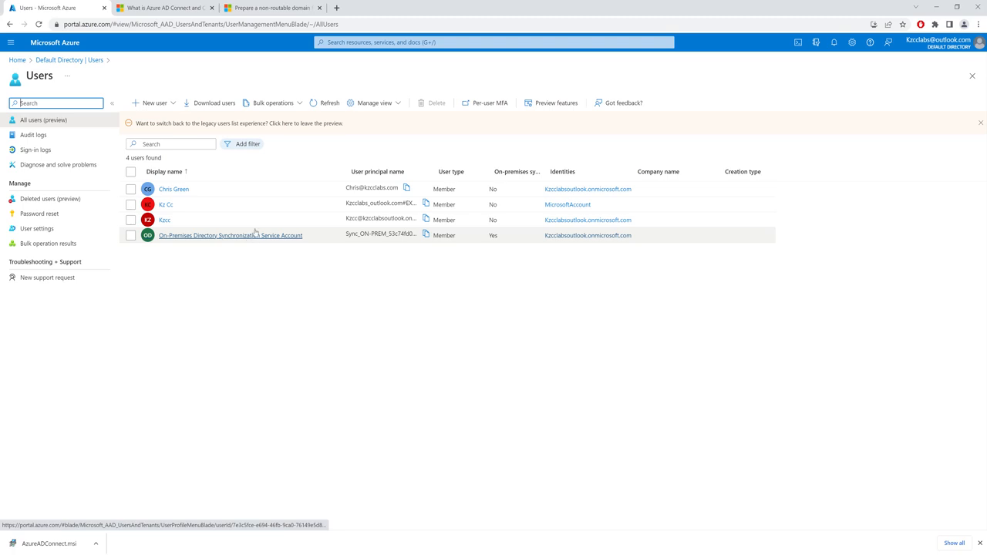
{"action": "left_click", "coordinate": [314, 108]}
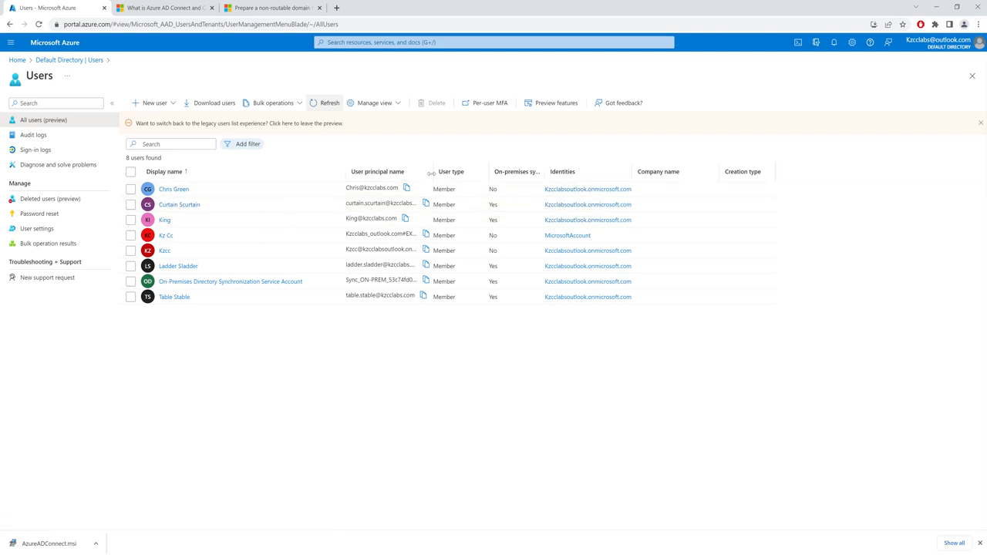
Widen the user principal name and on-premises sync columns, and check the sync status of the last two listed accounts
{"action": "left_click_drag", "start_coordinate": [434, 174], "coordinate": [488, 173]}
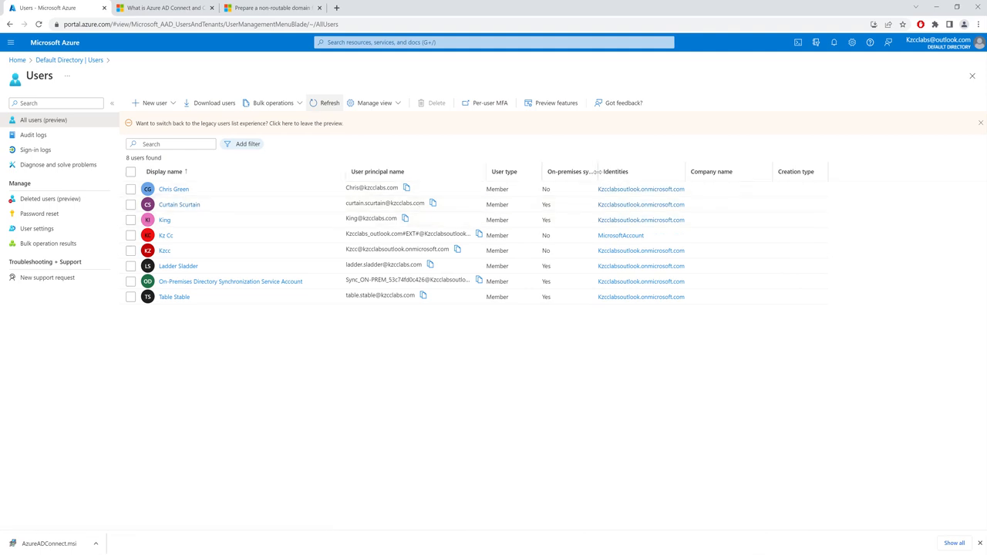
{"action": "left_click_drag", "start_coordinate": [596, 171], "coordinate": [673, 171]}
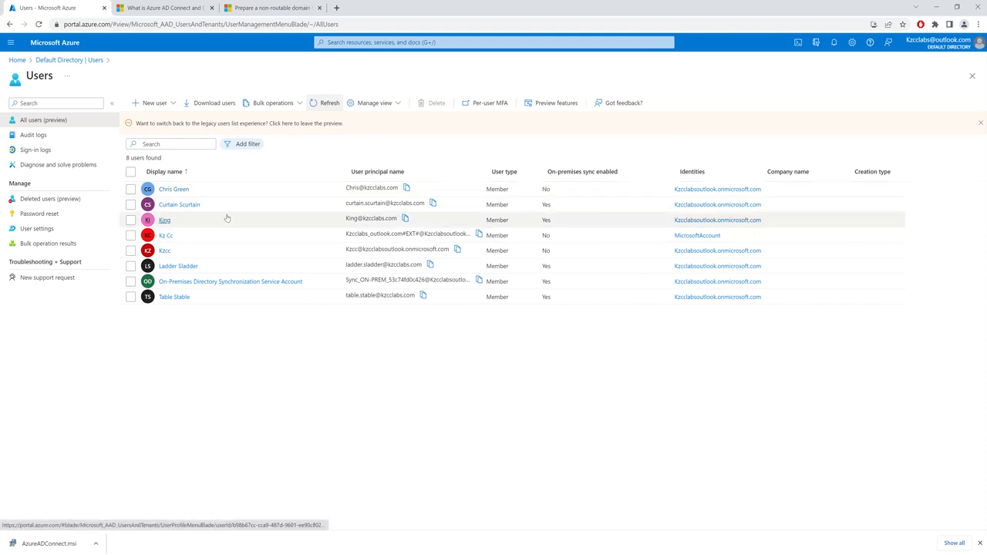
{"action": "left_click", "coordinate": [545, 297]}
{"action": "left_click", "coordinate": [546, 282]}
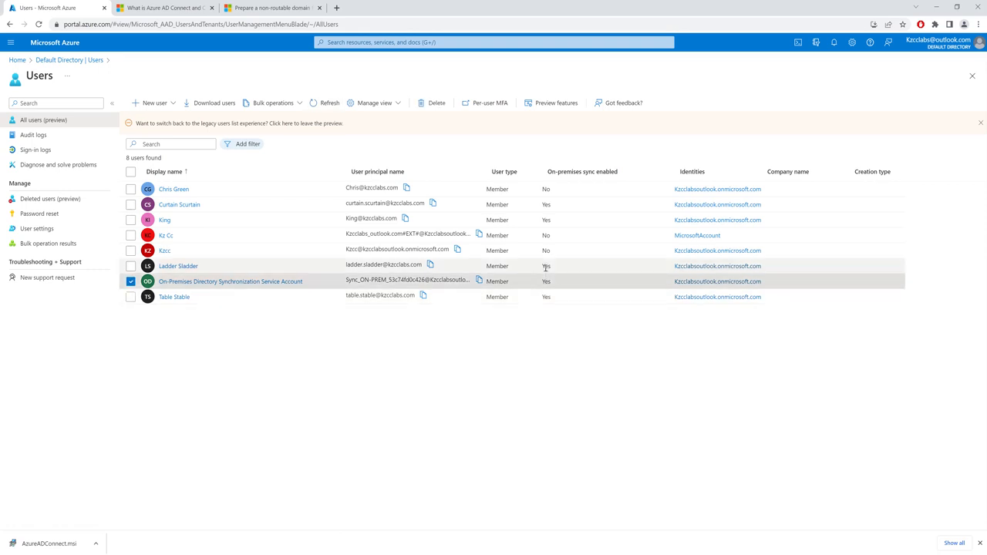
Check the on-premises sync status of three more user accounts, working up the list from the one above the synchronization service account
{"action": "left_click", "coordinate": [546, 266]}
{"action": "left_click", "coordinate": [548, 218]}
{"action": "left_click", "coordinate": [548, 205]}
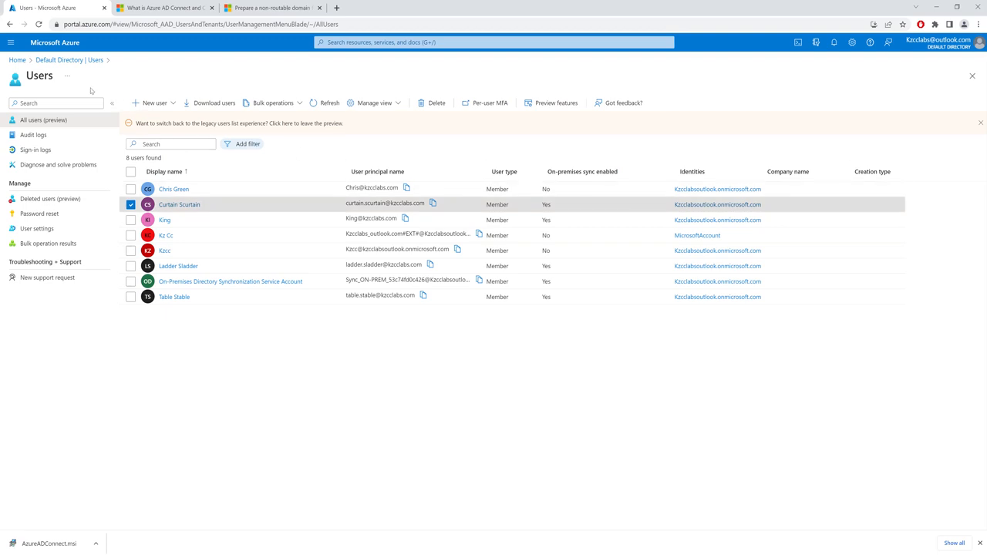
Return to the portal home, open Azure Active Directory, and show all groups of the Default Directory
{"action": "left_click", "coordinate": [16, 62]}
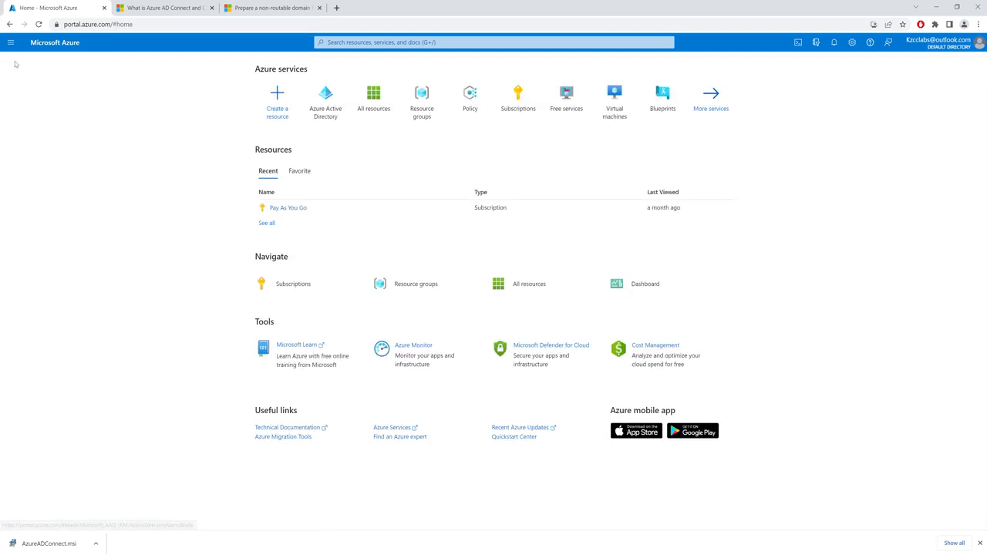
{"action": "left_click", "coordinate": [345, 101]}
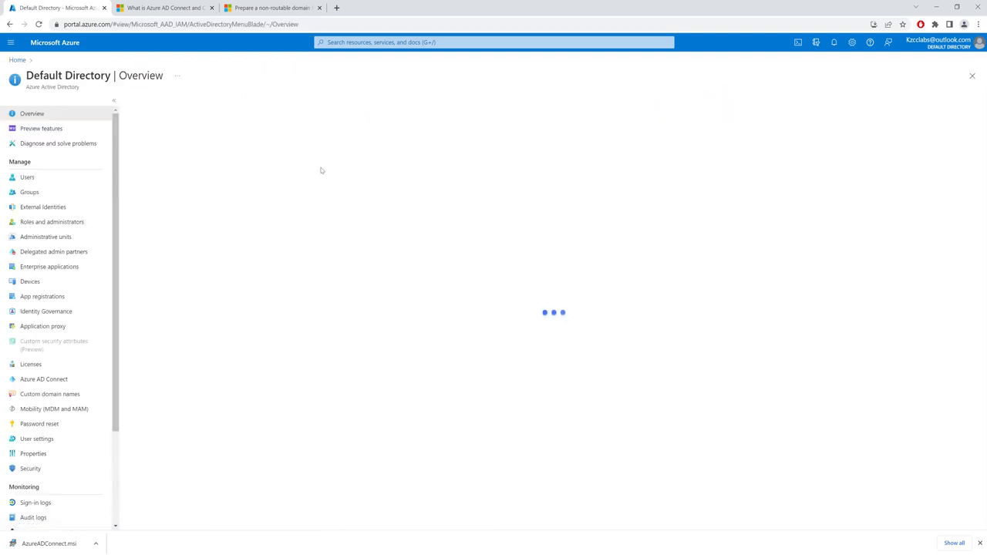
{"action": "left_click", "coordinate": [30, 192]}
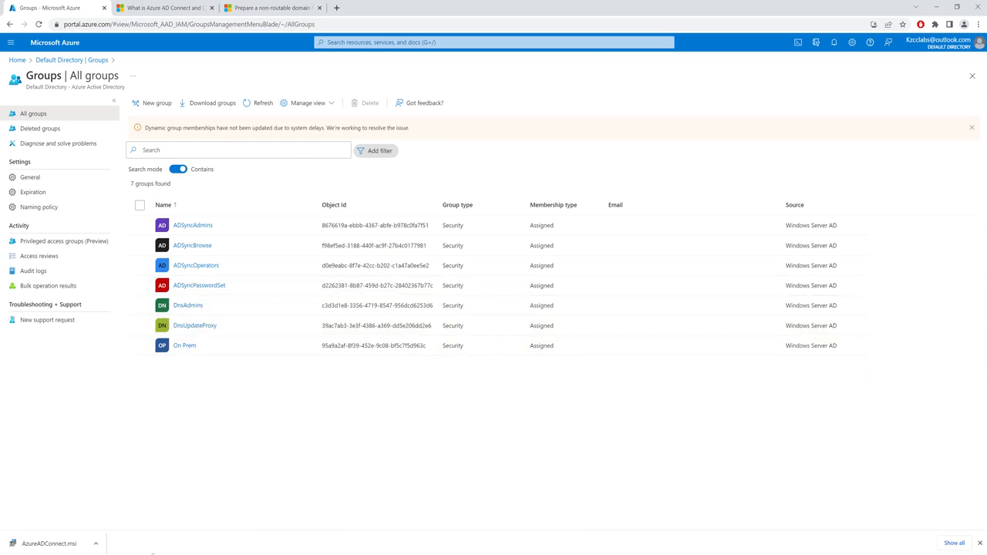
Switch to the Windows Server VM, inspect the ADSync groups in the Users container of onprem.local, and return to the portal's group list
{"action": "left_click", "coordinate": [126, 554]}
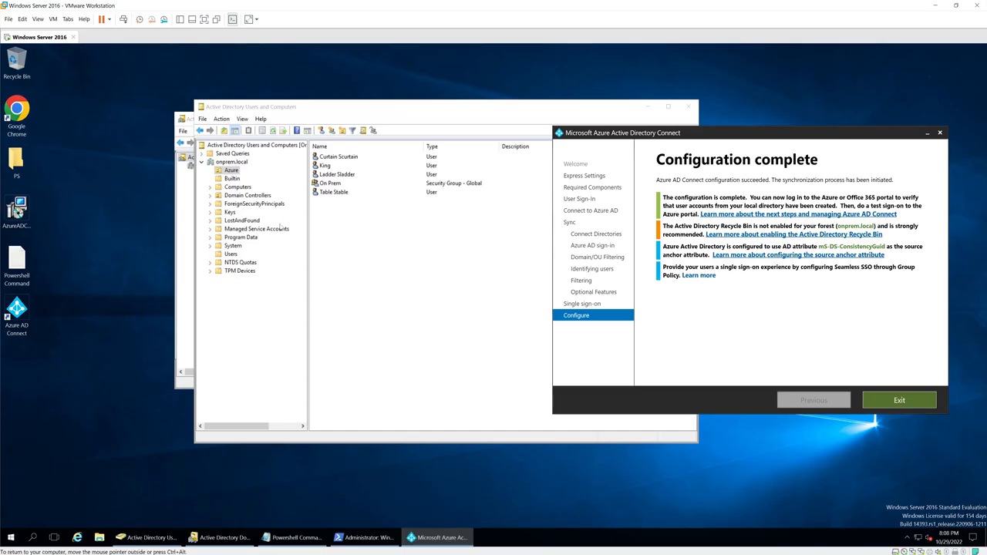
{"action": "left_click", "coordinate": [230, 253]}
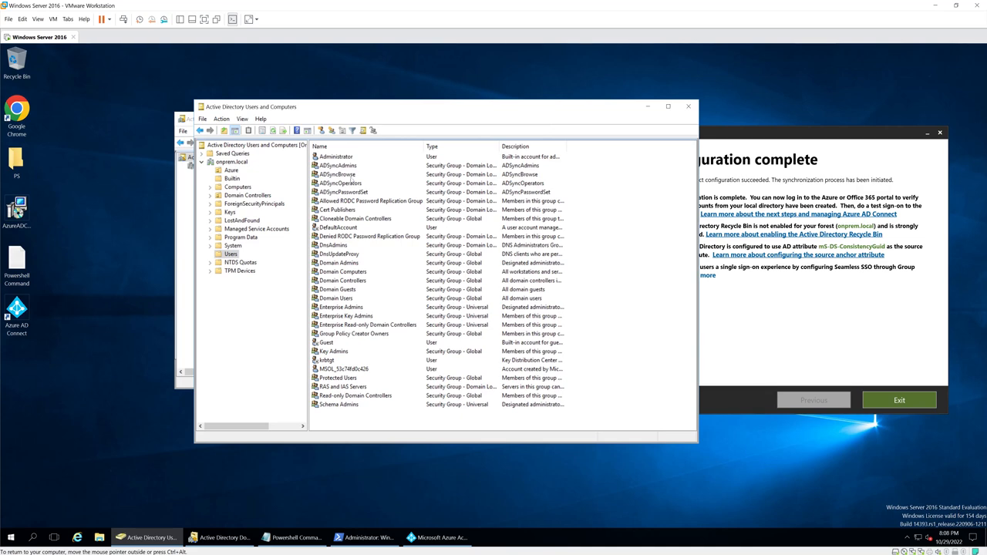
{"action": "left_click", "coordinate": [351, 168]}
{"action": "left_click", "coordinate": [351, 176]}
{"action": "left_click", "coordinate": [349, 184]}
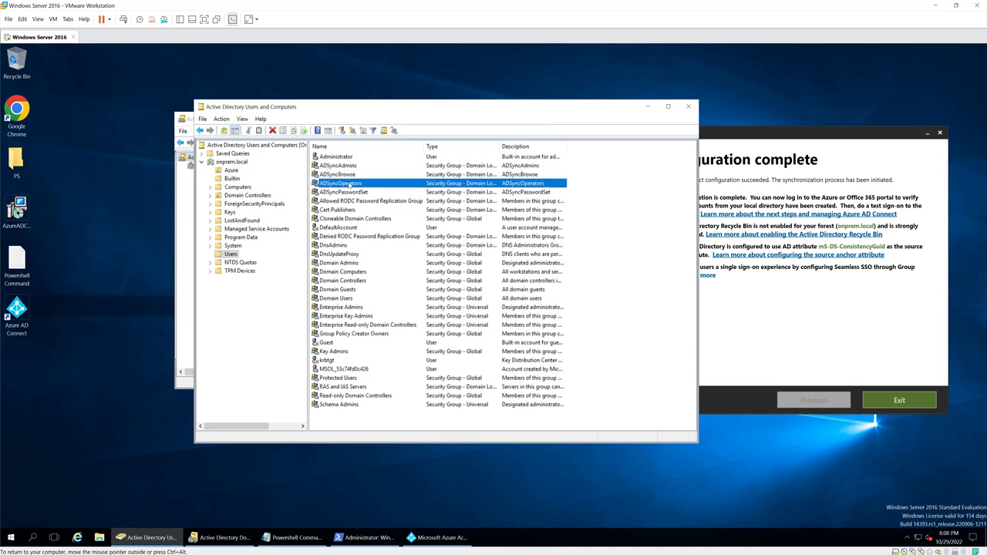
{"action": "left_click", "coordinate": [209, 554]}
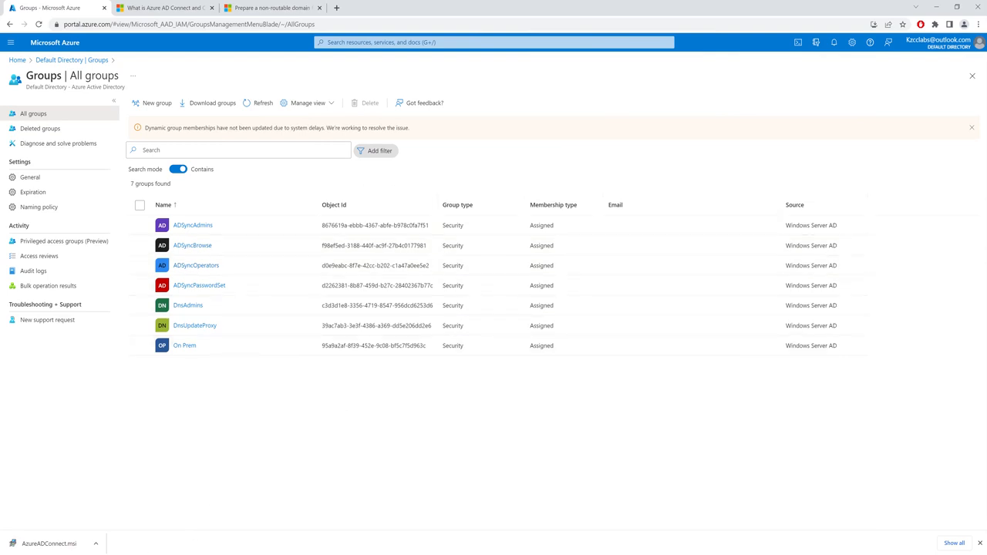
Switch back to the Windows Server VM, launch Synchronization Service, and widen the Name column of the connector operations
{"action": "mouse_move", "coordinate": [125, 554]}
{"action": "left_click", "coordinate": [125, 528]}
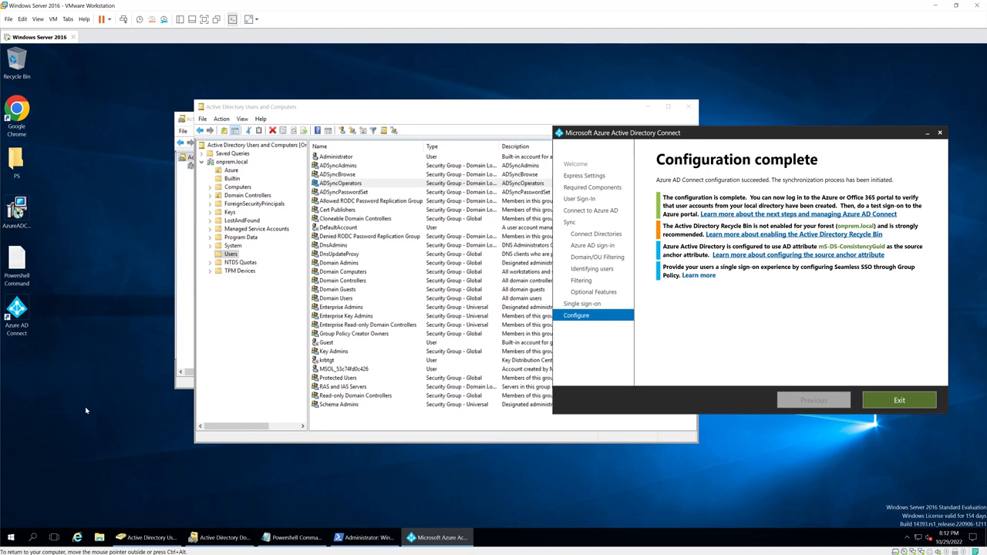
{"action": "left_click", "coordinate": [10, 540]}
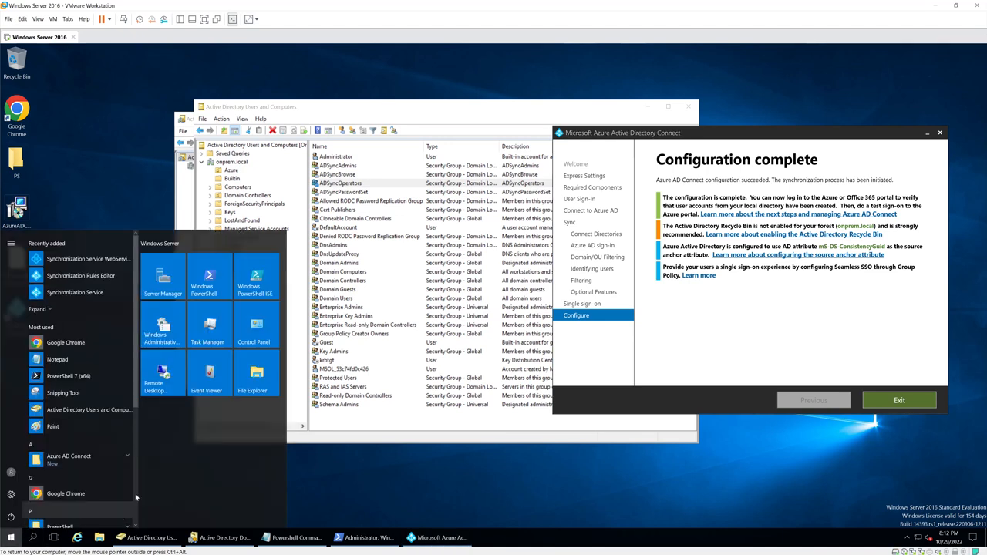
{"action": "left_click", "coordinate": [91, 458]}
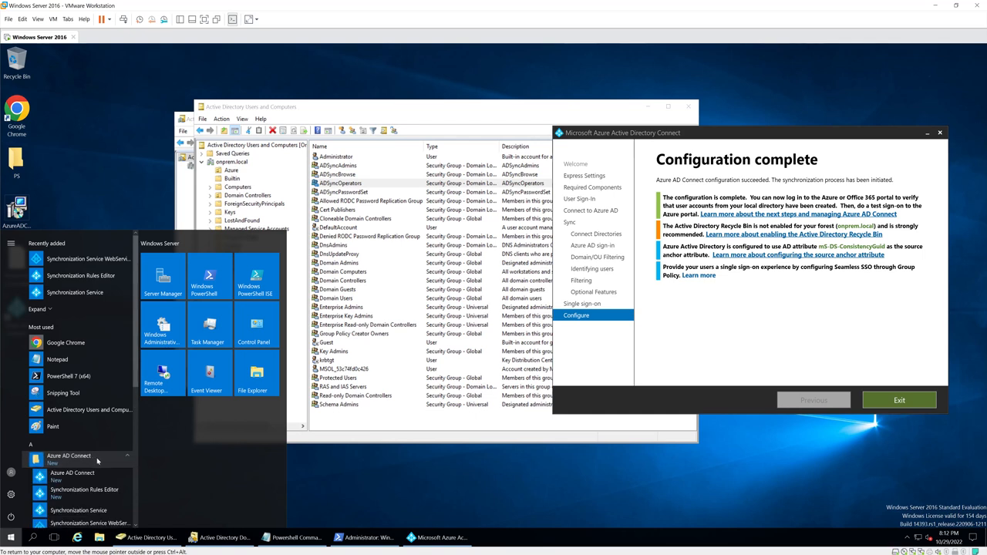
{"action": "scroll", "coordinate": [91, 510], "scroll_direction": "down", "scroll_amount": 1}
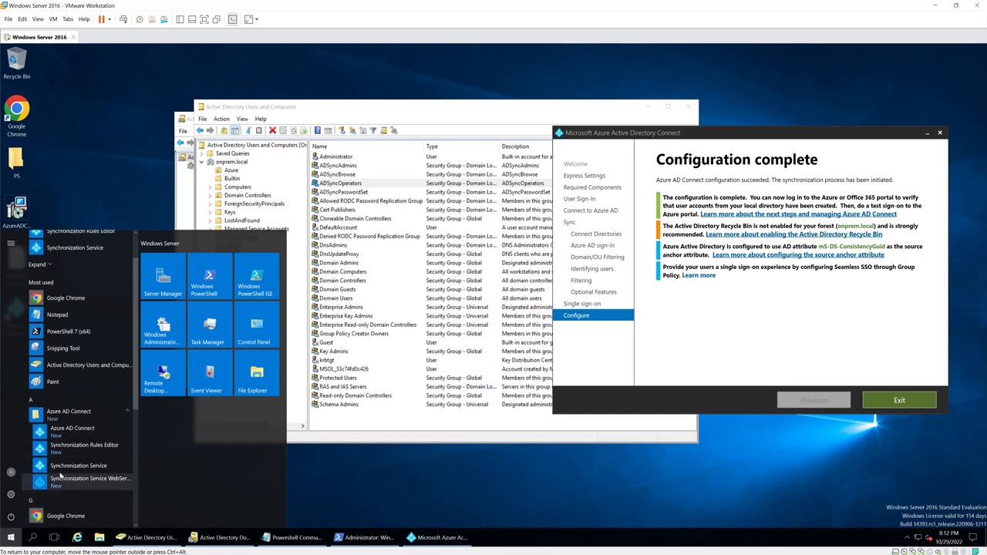
{"action": "left_click", "coordinate": [81, 465]}
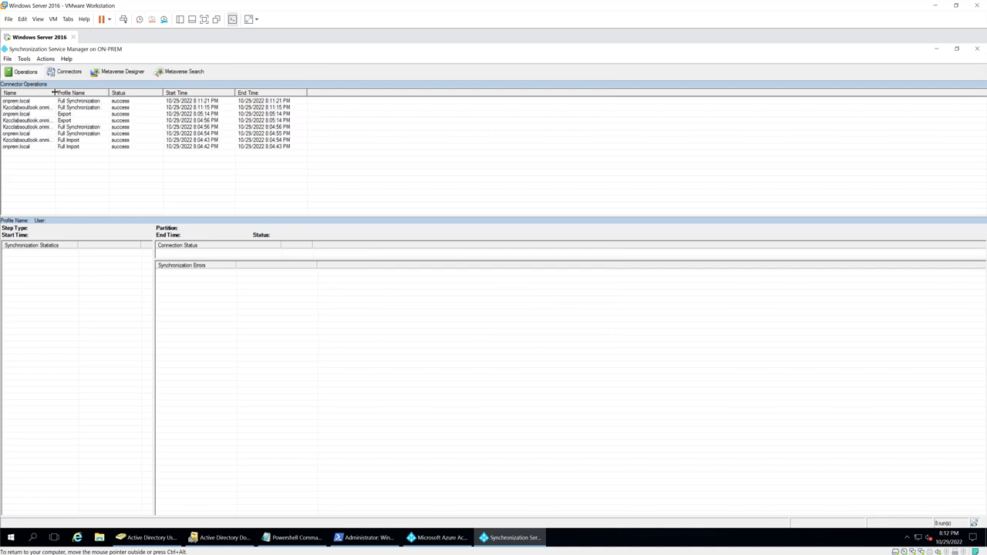
{"action": "left_click_drag", "start_coordinate": [54, 92], "coordinate": [80, 93]}
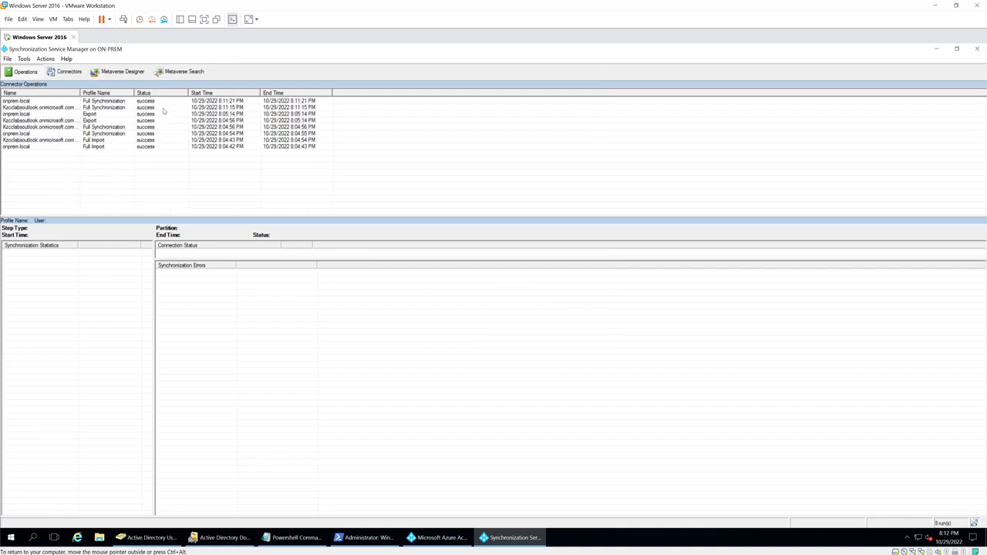